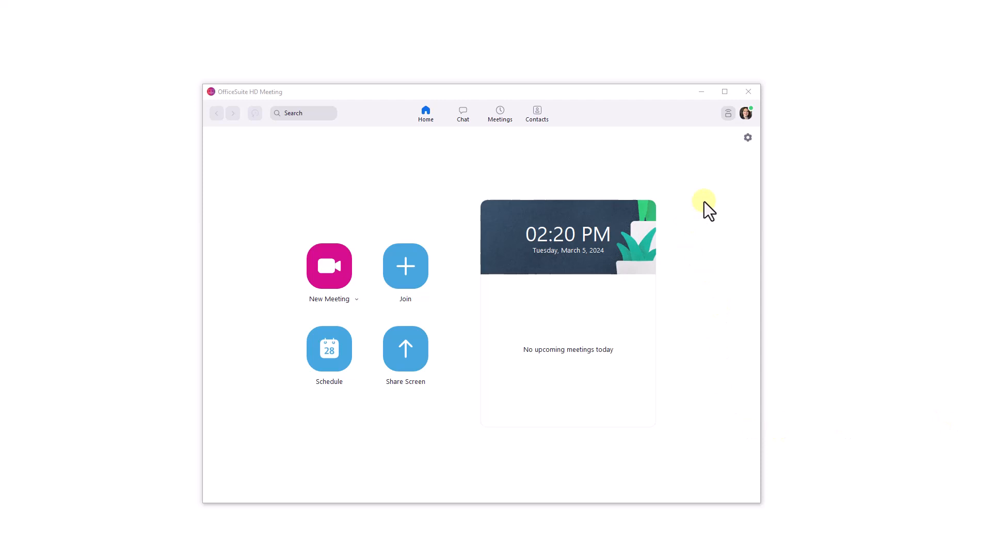
# Open the application settings and review the advanced video options, including the choices for Video Rendering Method.
pyautogui.click(746, 114)
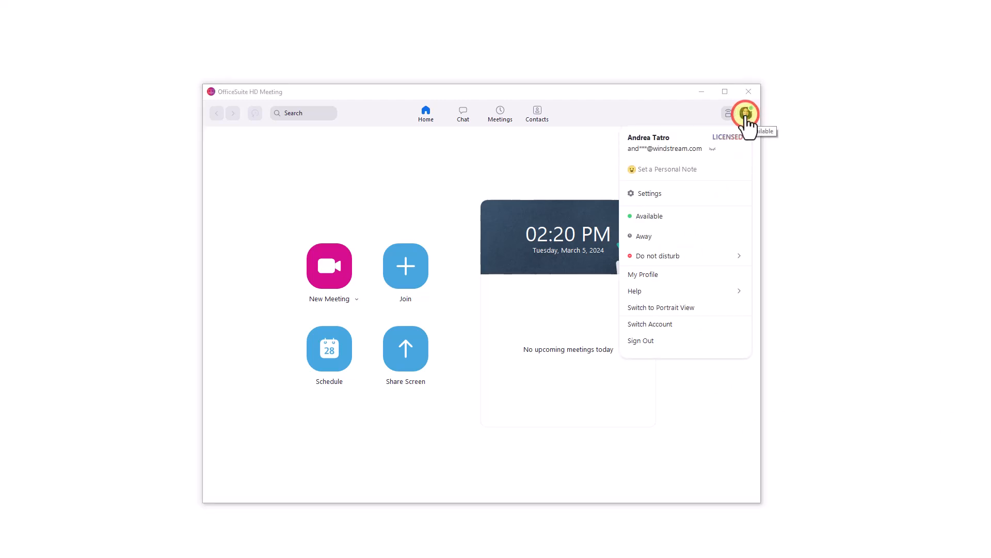
pyautogui.click(680, 195)
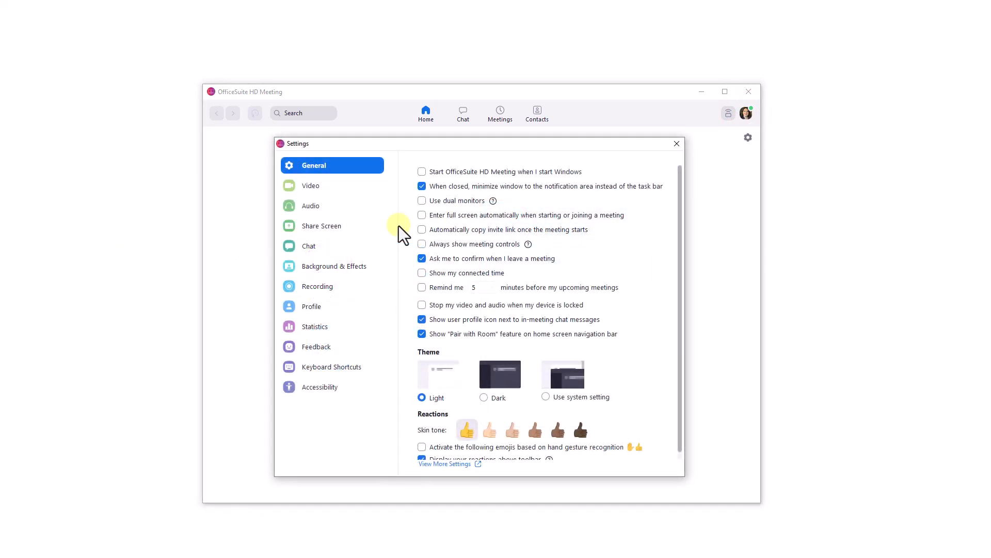
pyautogui.click(315, 187)
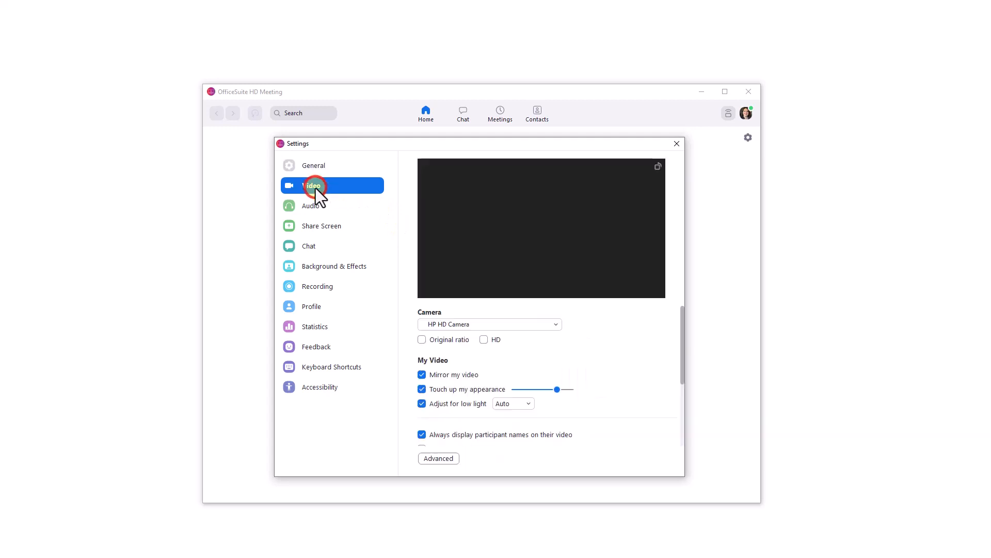
pyautogui.click(438, 459)
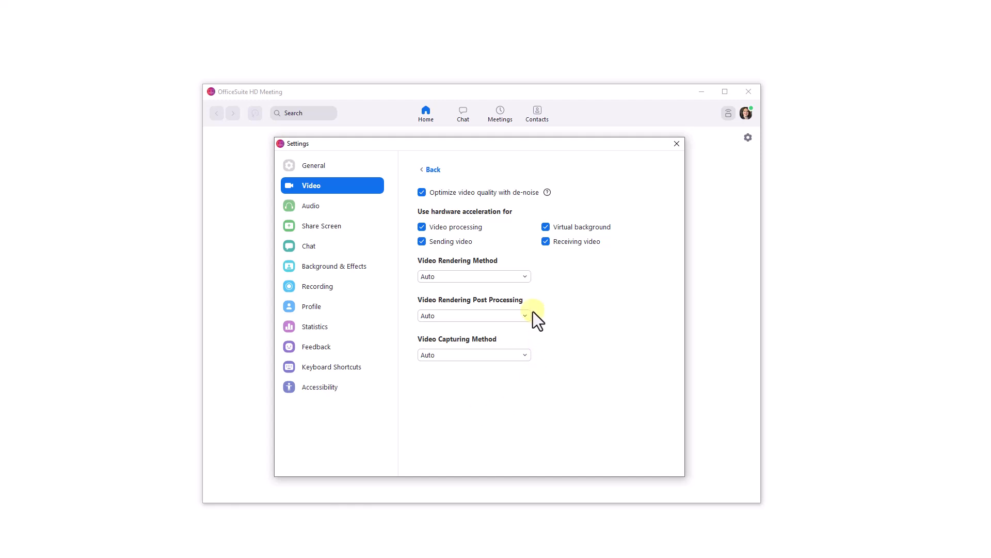
pyautogui.click(525, 278)
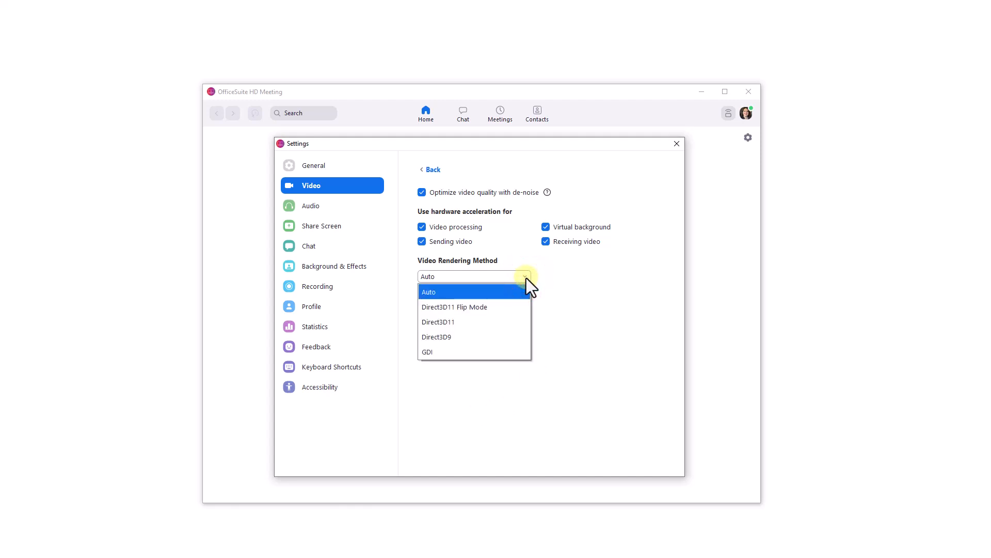
pyautogui.click(525, 278)
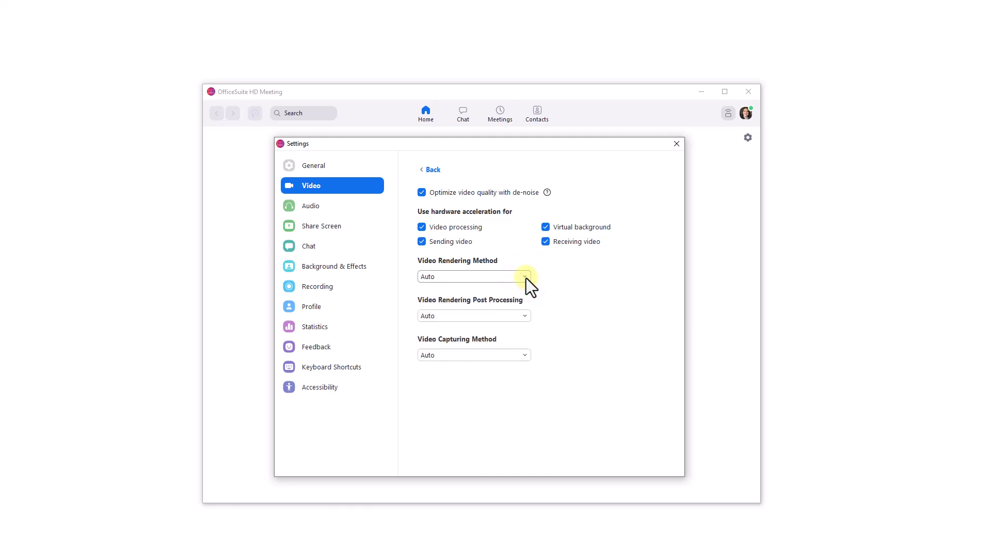
# Review the advanced audio settings, including the choices for Windows driver signal processing and echo cancellation.
pyautogui.click(308, 206)
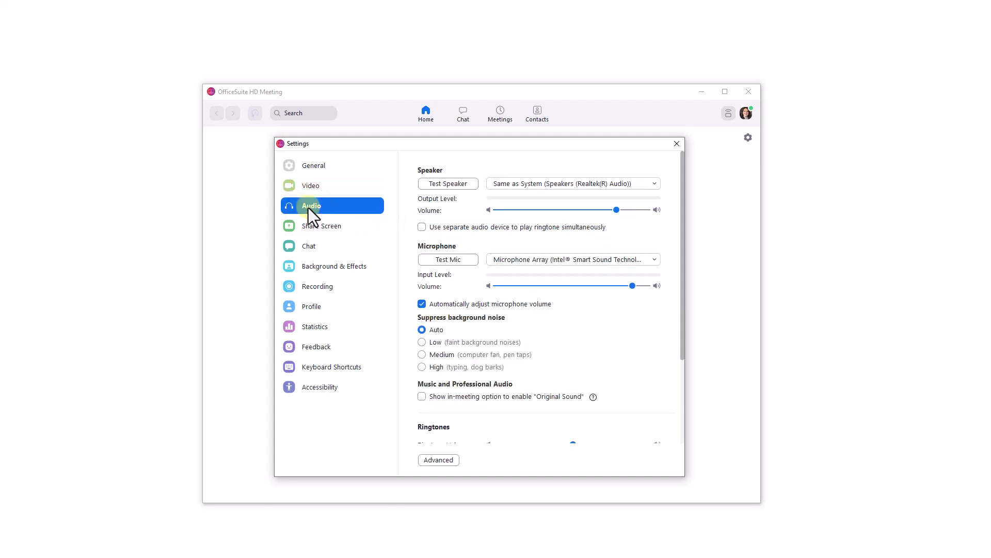
pyautogui.click(437, 461)
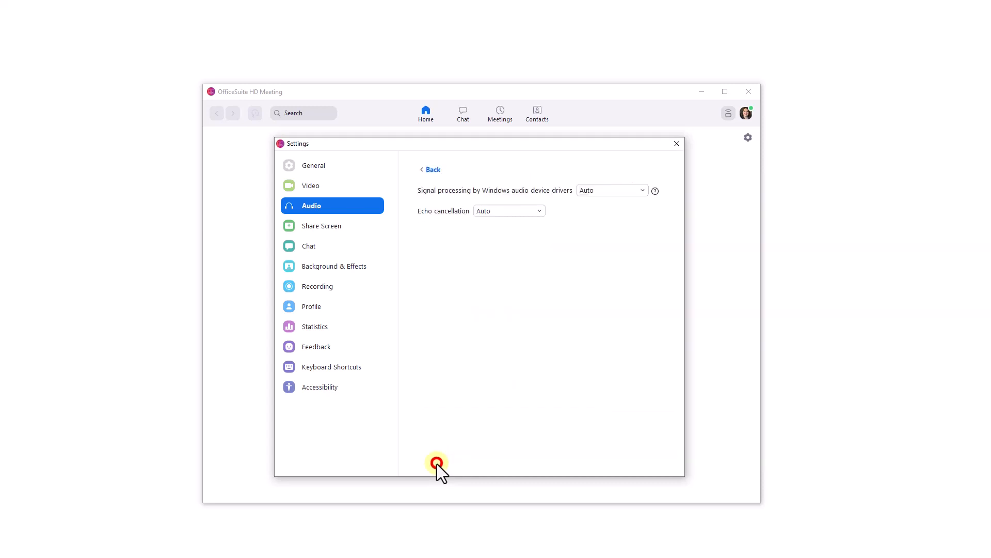
pyautogui.click(617, 192)
pyautogui.click(618, 193)
pyautogui.click(534, 212)
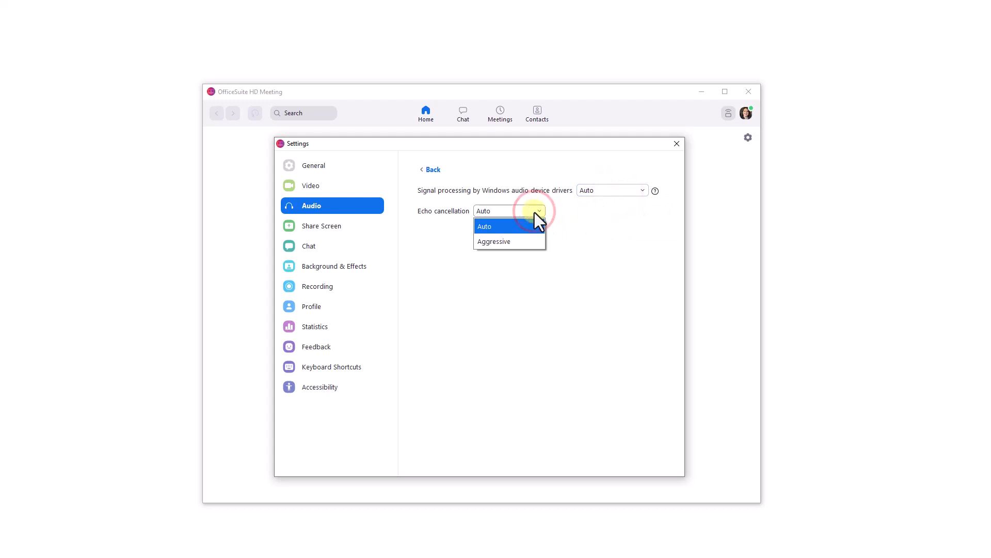
# Review the advanced screen sharing settings and read the explanation of the TCP connection option.
pyautogui.click(321, 227)
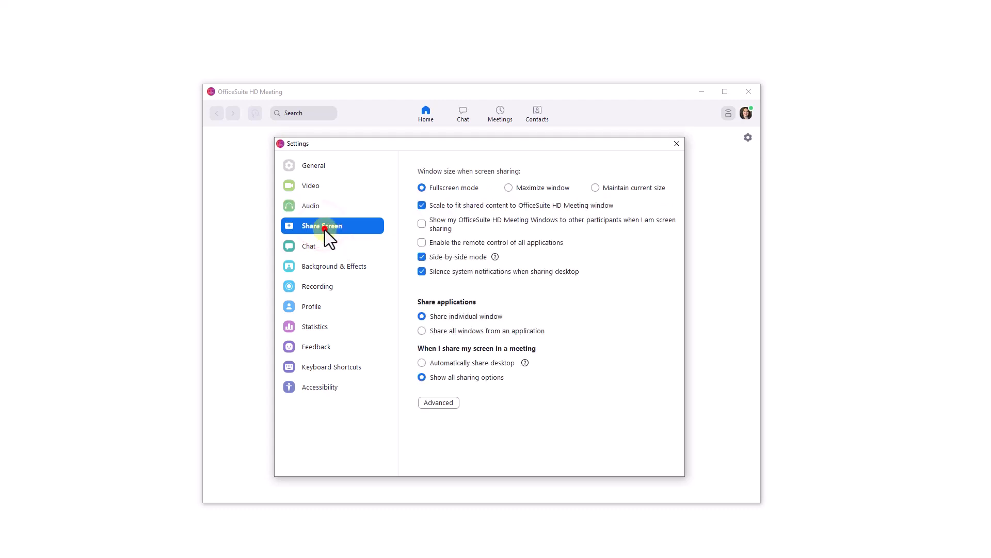
pyautogui.click(438, 403)
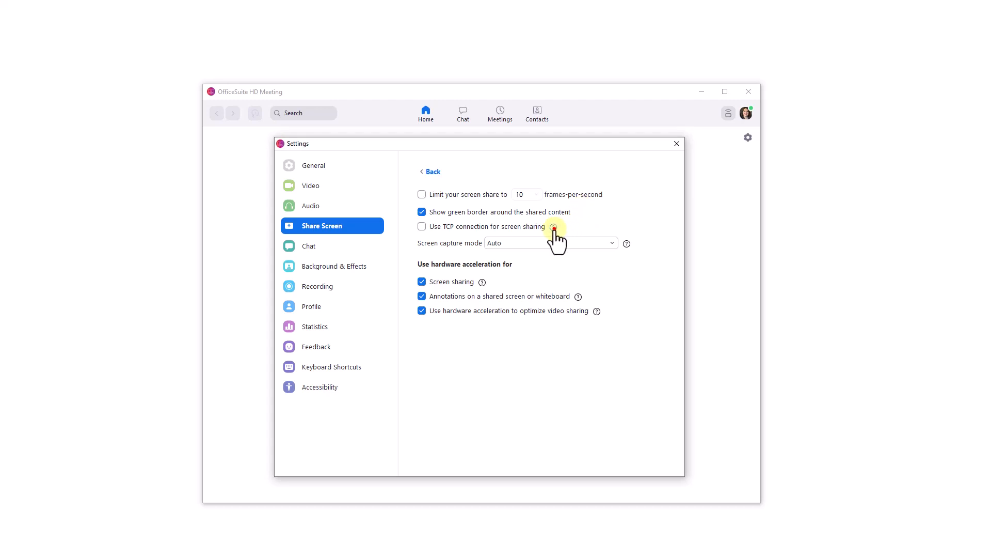
pyautogui.moveTo(554, 230)
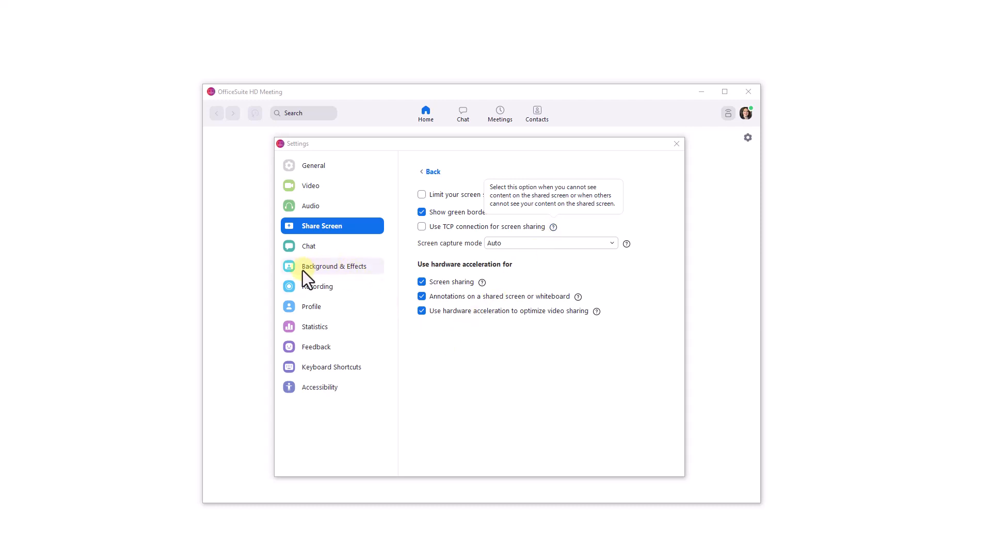
# Add the image 1426-Virtual-Background-UC-Voice.jpg from the HD Mtg Backgrounds folder as a virtual background.
pyautogui.click(326, 267)
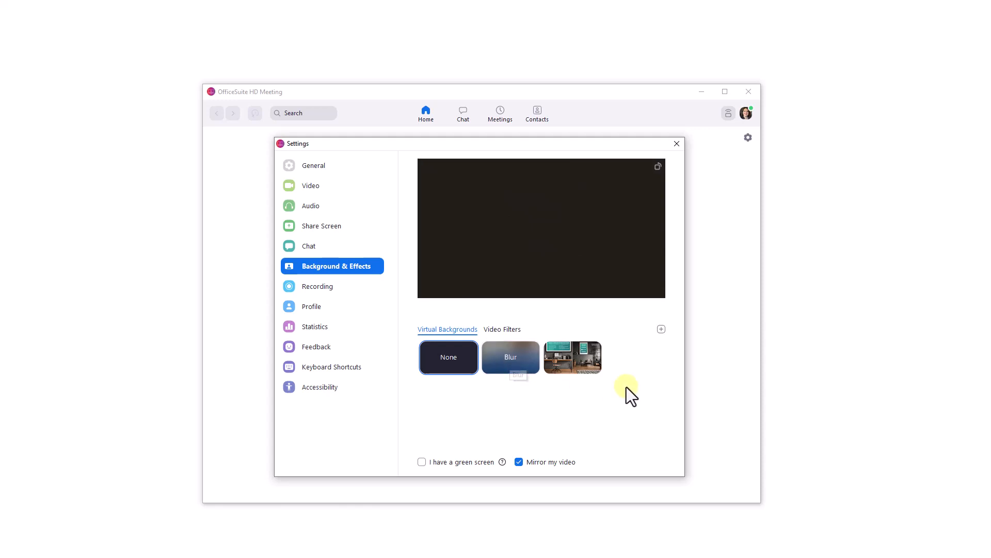
pyautogui.click(661, 330)
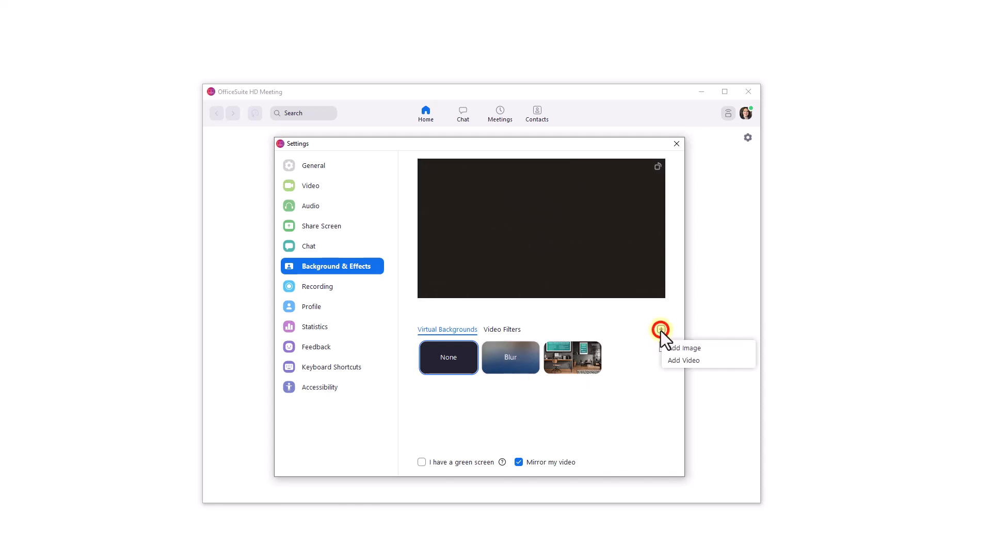
pyautogui.click(705, 348)
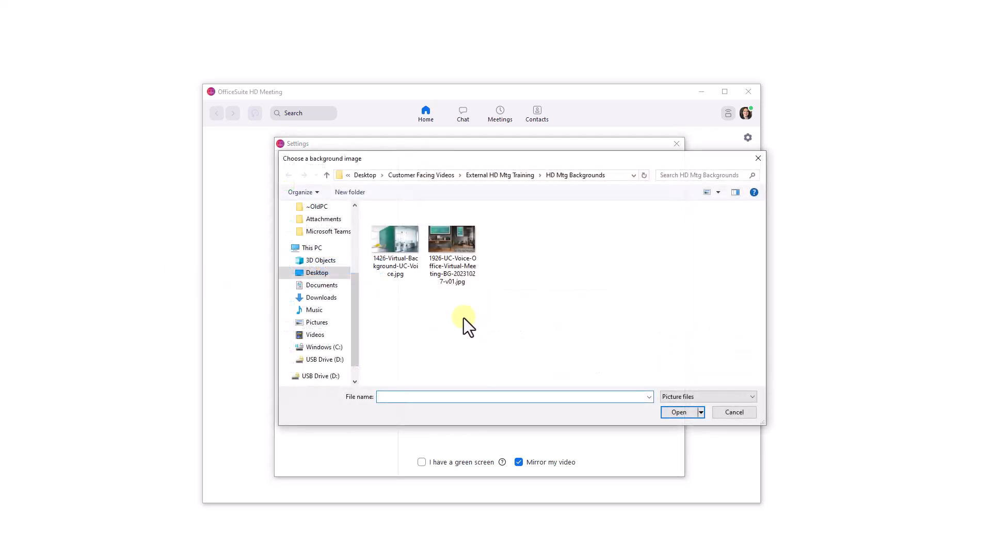
pyautogui.click(398, 252)
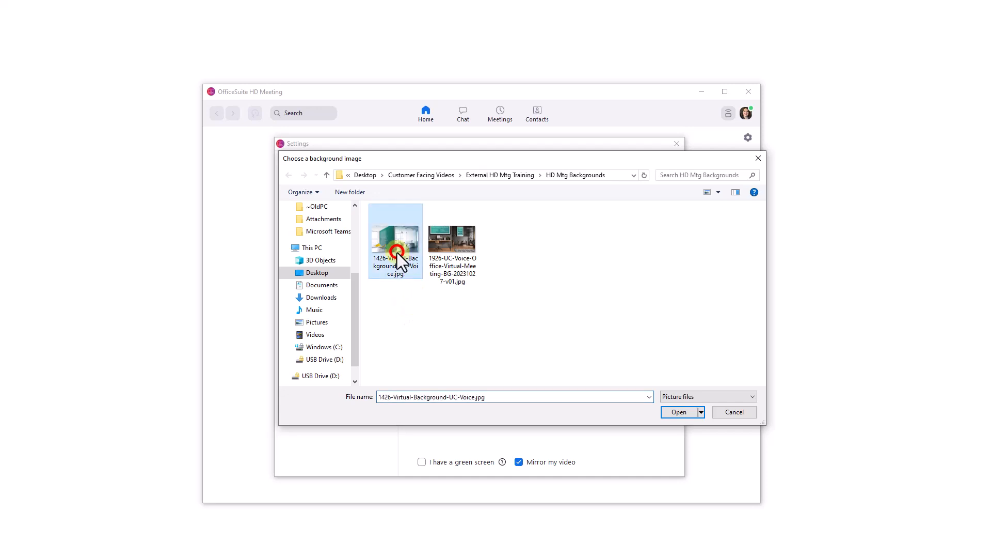
pyautogui.click(679, 412)
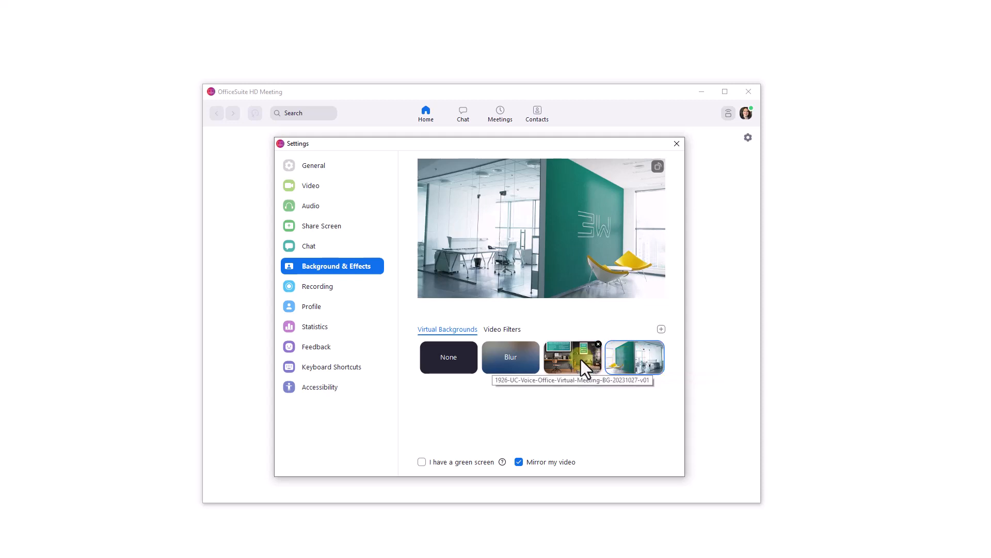
# Apply the 1926-UC-Voice-Office-Virtual-Meeting background and turn off mirroring of the video.
pyautogui.click(590, 256)
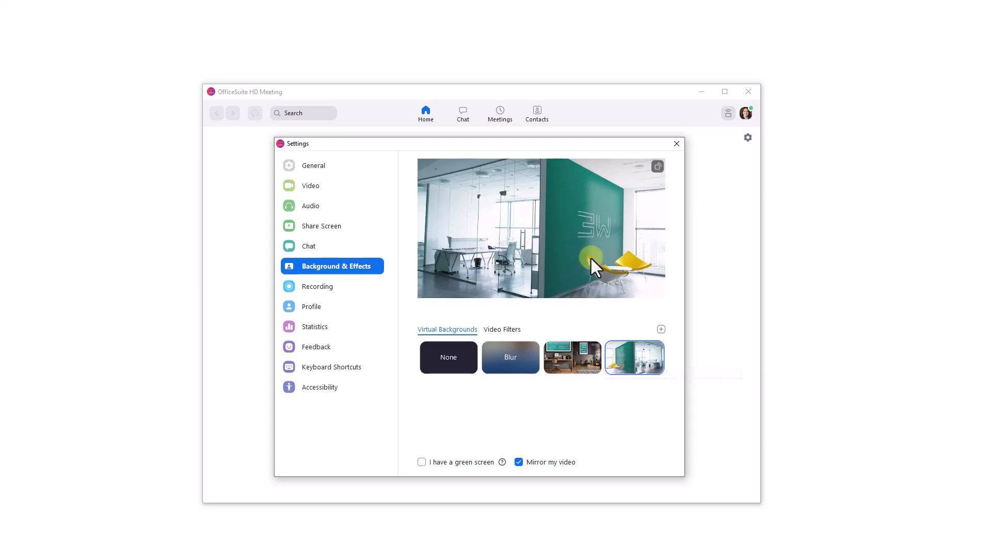
pyautogui.click(584, 358)
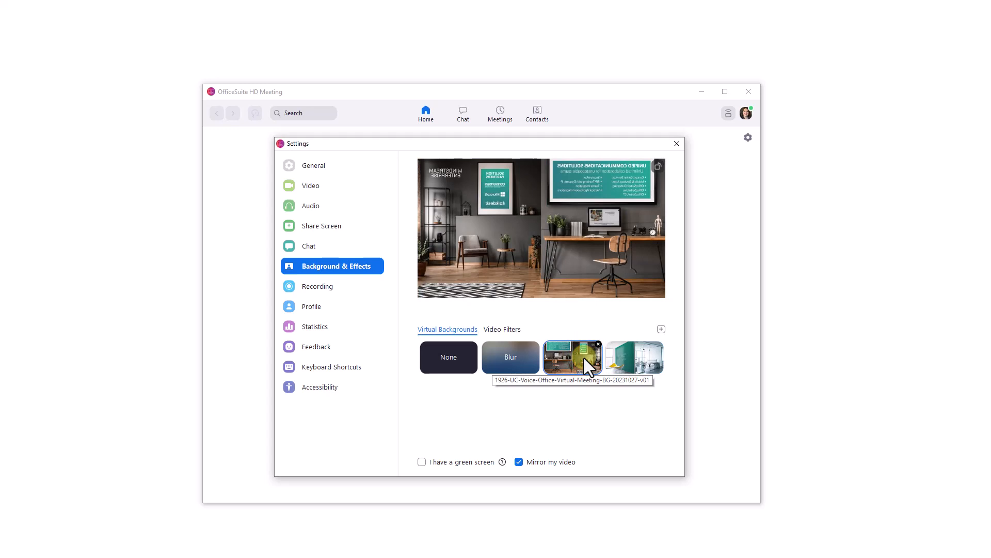
pyautogui.click(519, 461)
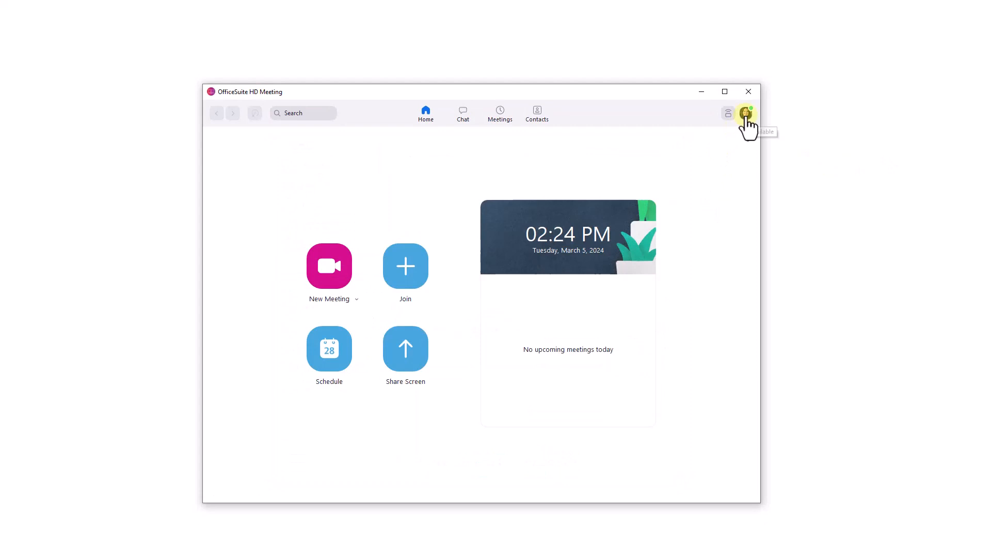
# Go to the meeting settings in the account's web profile and open the Waiting Room options for editing.
pyautogui.click(746, 115)
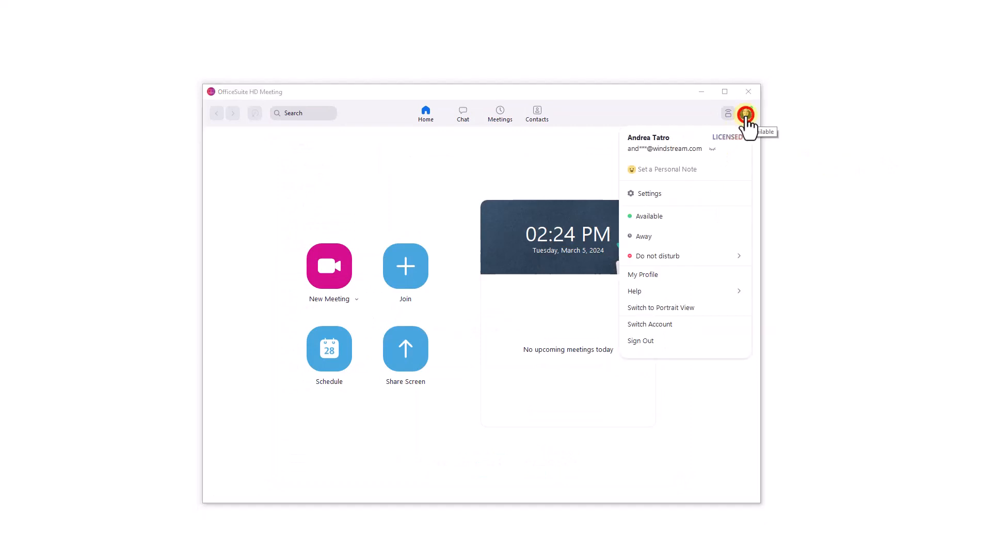
pyautogui.click(653, 276)
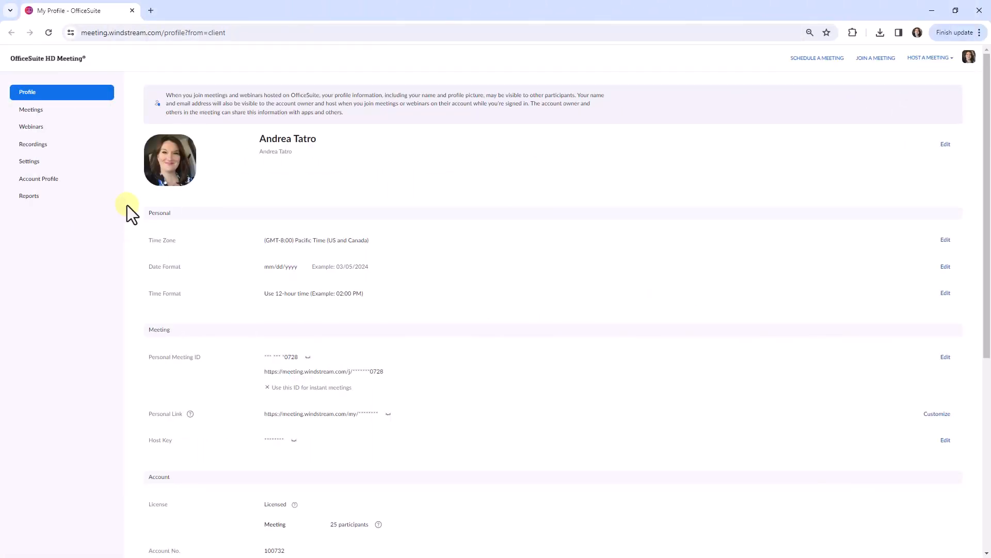
pyautogui.click(35, 164)
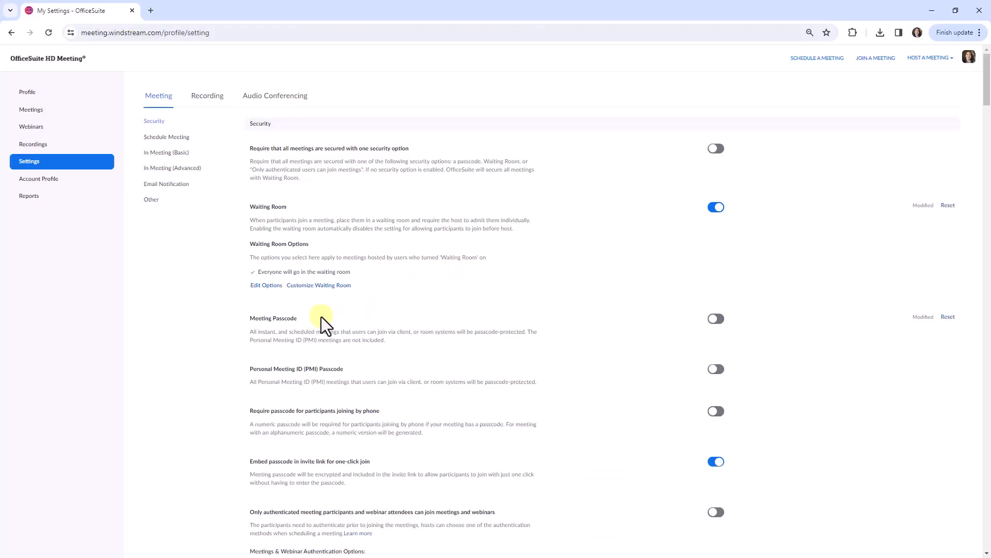
pyautogui.click(266, 286)
# Customize the waiting room with the people dev logo and the description "Product Demo", and try the video option.
pyautogui.click(317, 285)
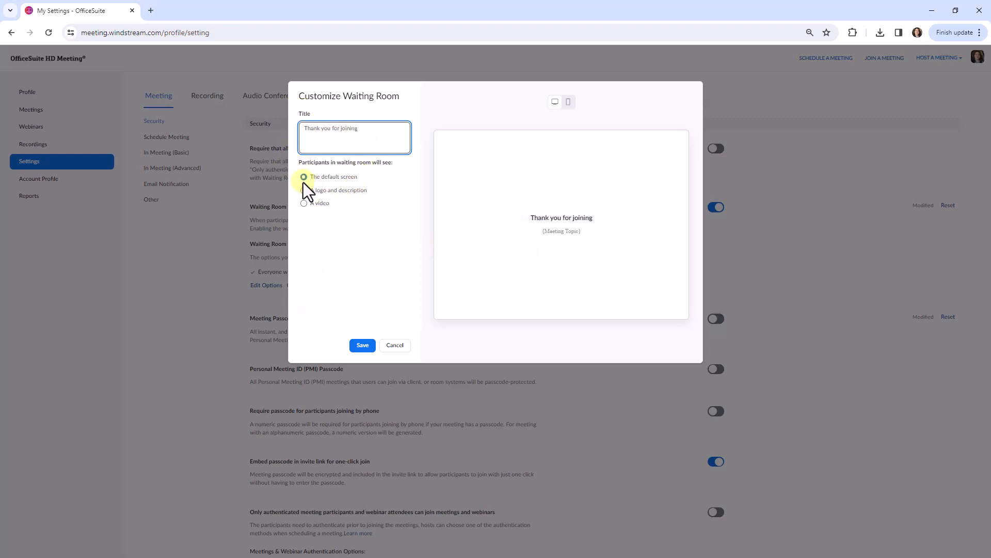
pyautogui.click(303, 190)
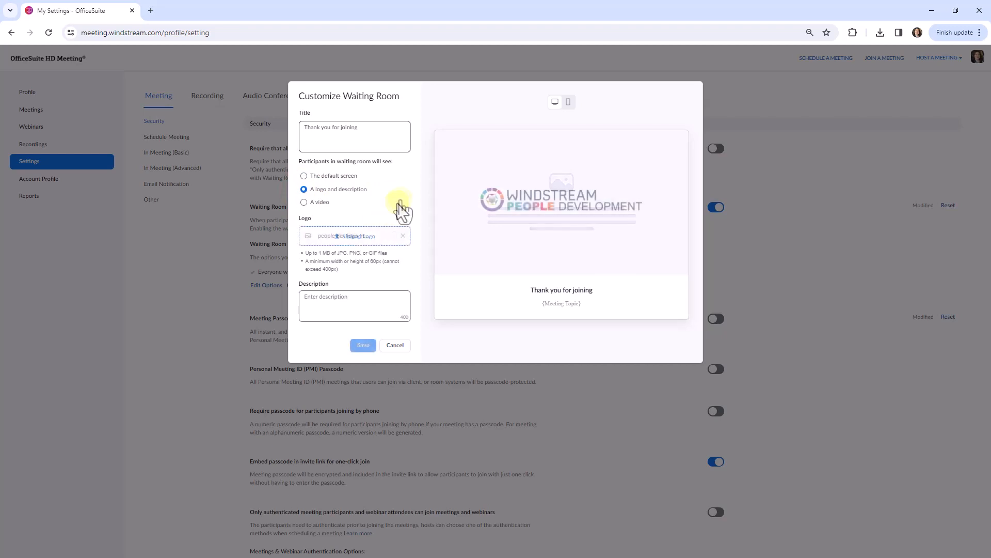
pyautogui.click(364, 299)
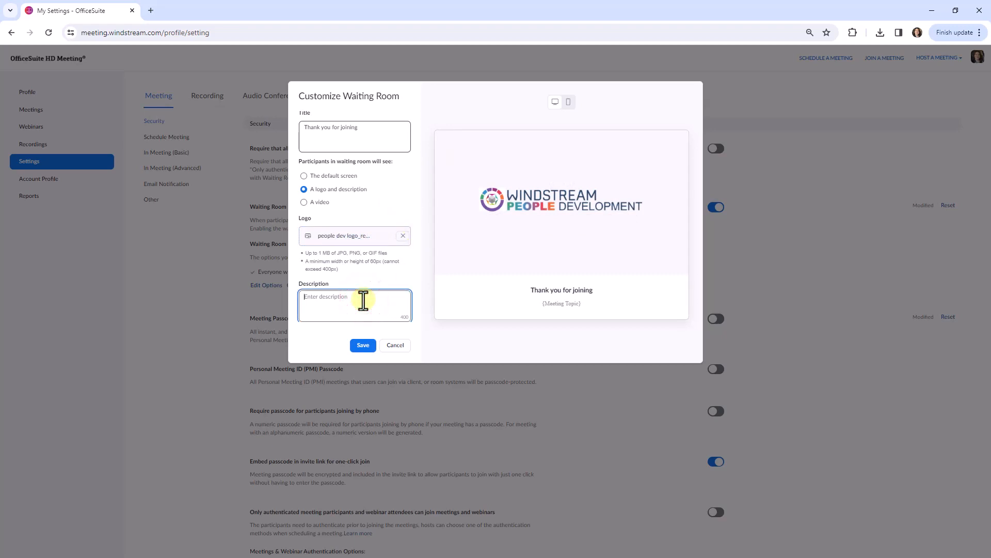
pyautogui.write('Product Demo')
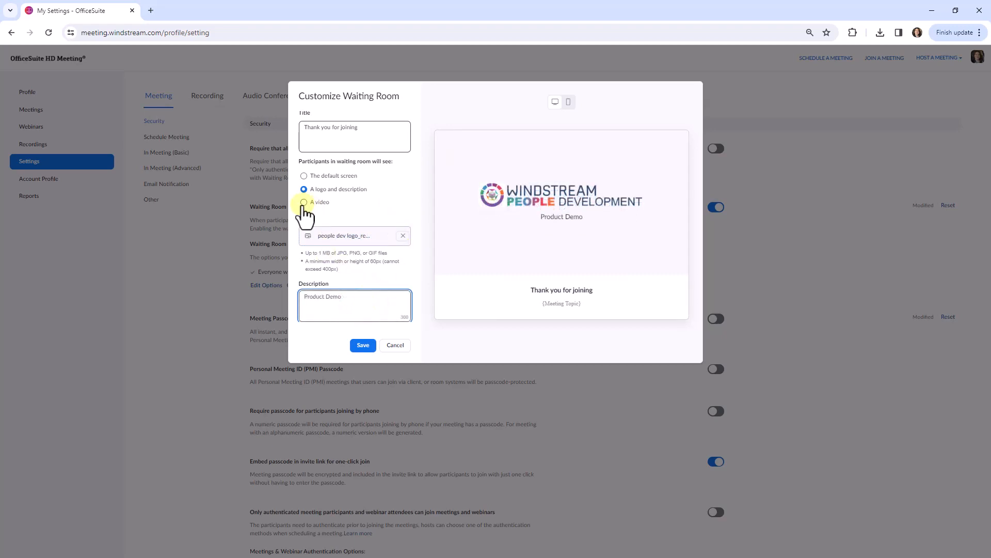
pyautogui.click(304, 203)
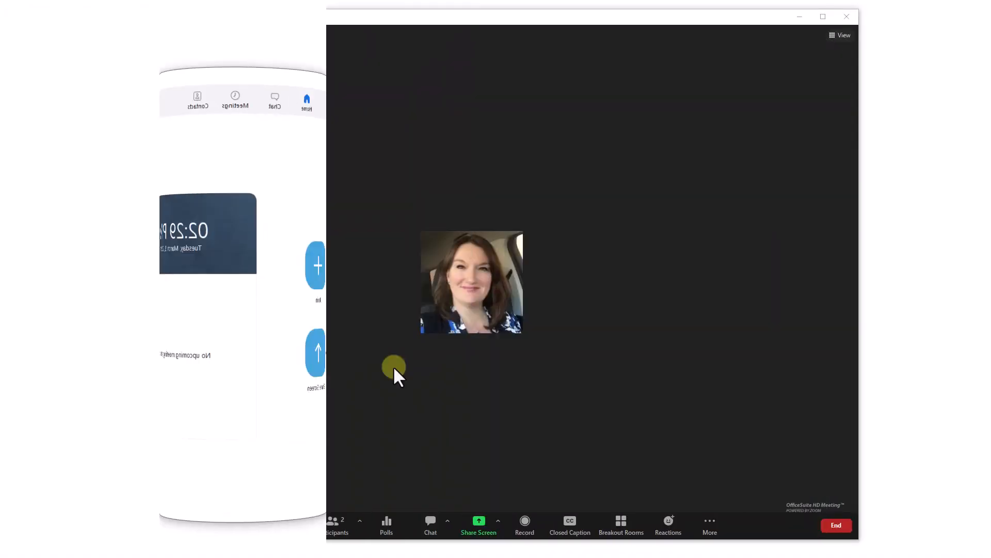
# In the running meeting's participants list, check the waiting guest's additional options and admit the guest.
pyautogui.click(329, 524)
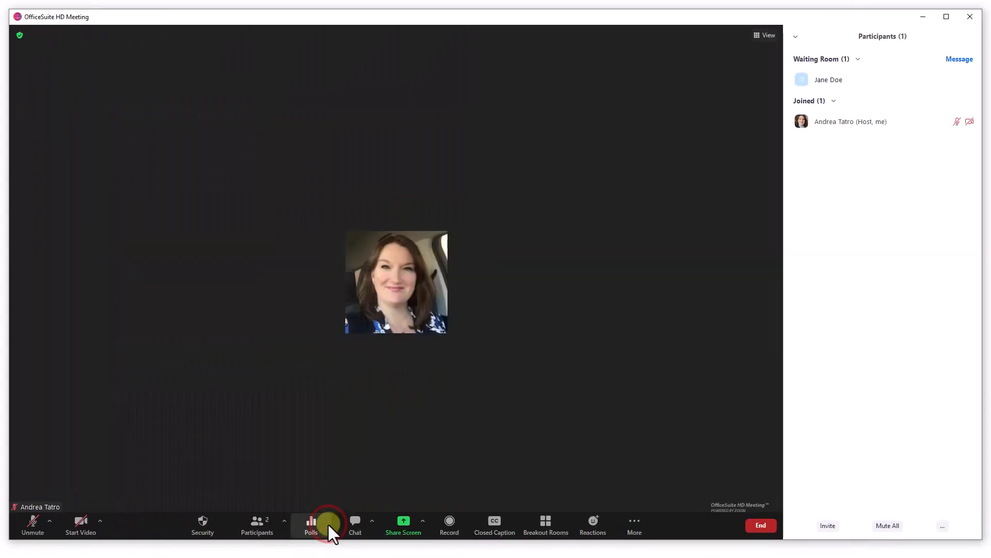
pyautogui.moveTo(781, 163)
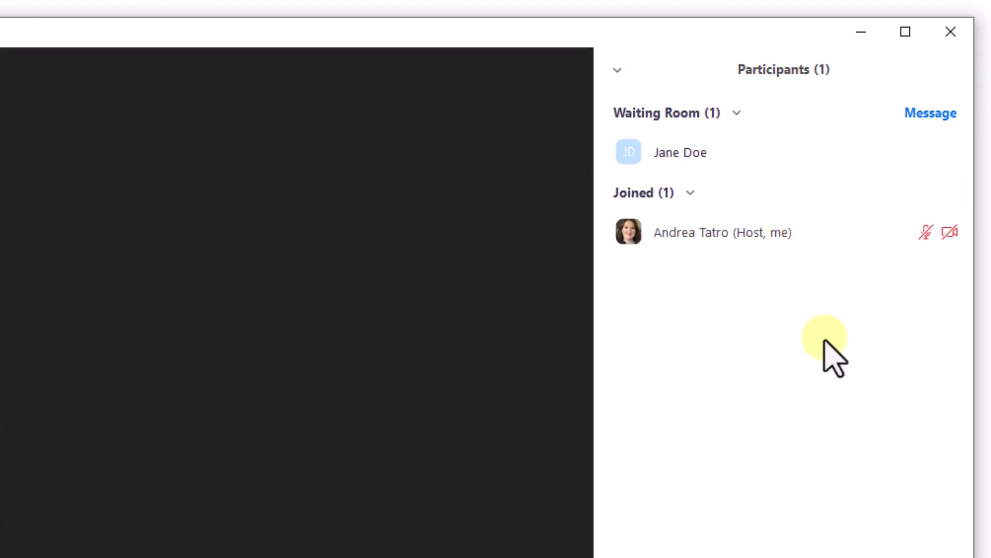
pyautogui.moveTo(885, 177)
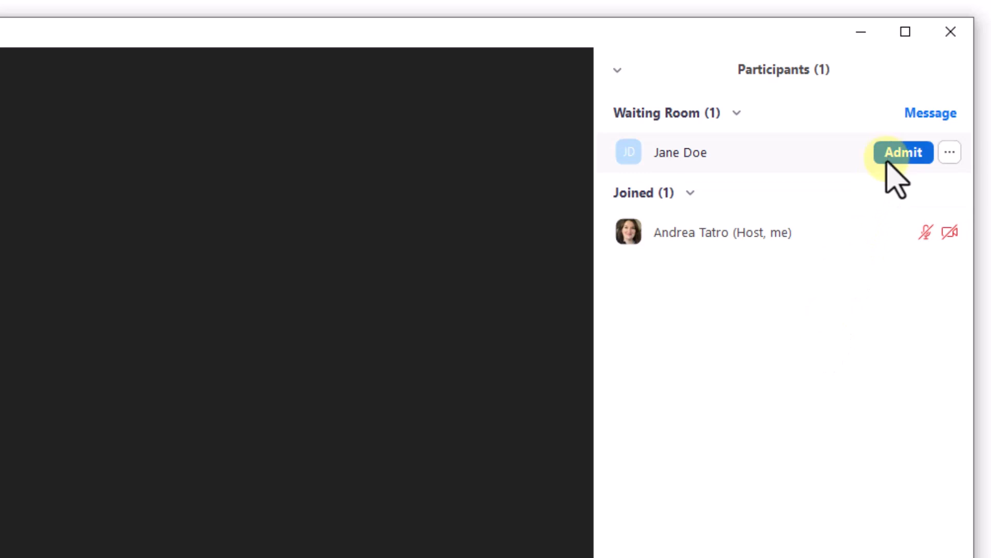
pyautogui.click(950, 155)
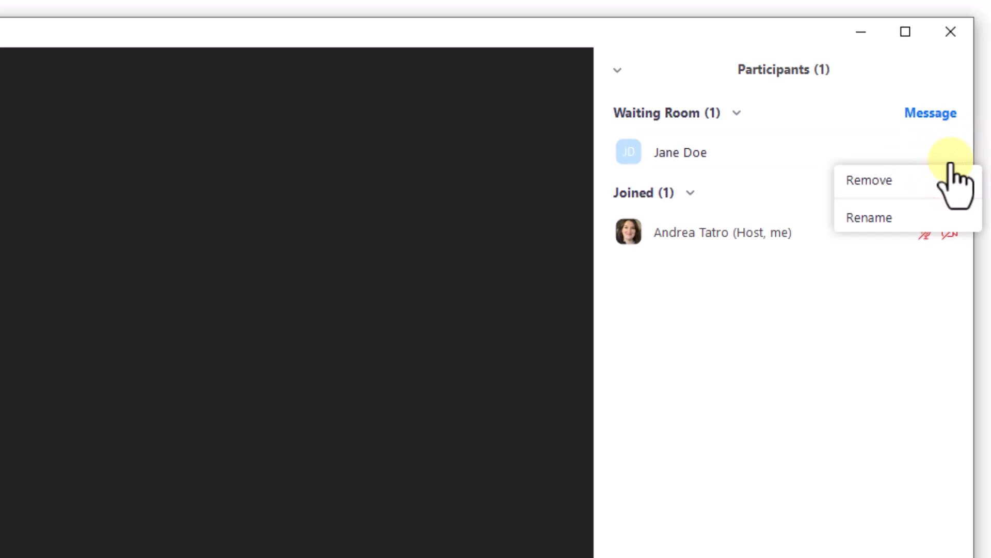
pyautogui.click(790, 347)
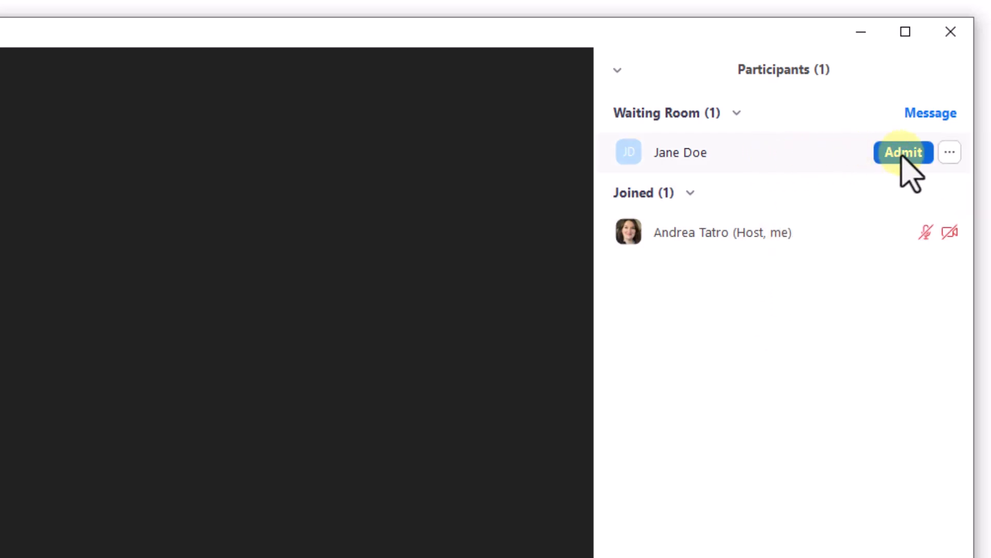
pyautogui.click(902, 153)
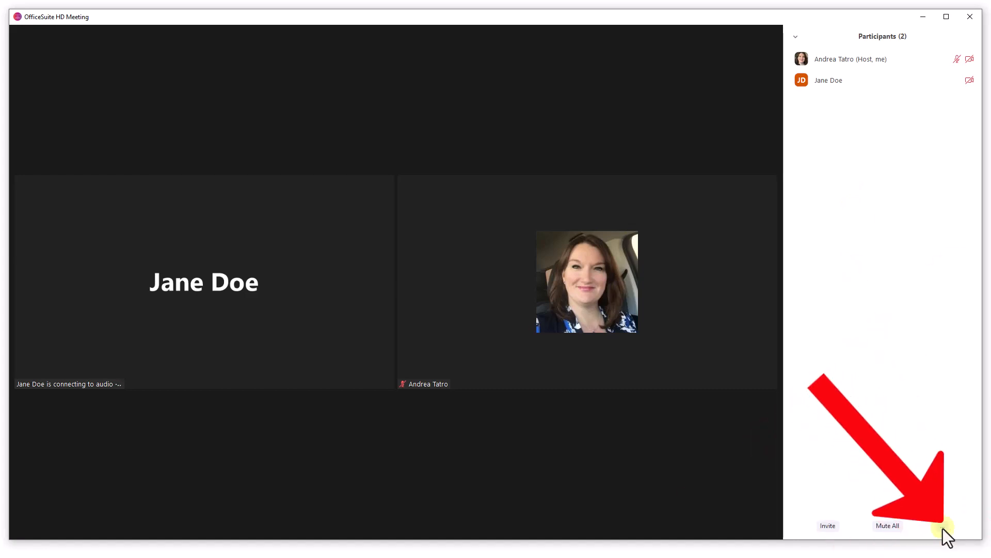
# Toggle the Enable Waiting Room option in the running meeting's additional participant options.
pyautogui.click(941, 528)
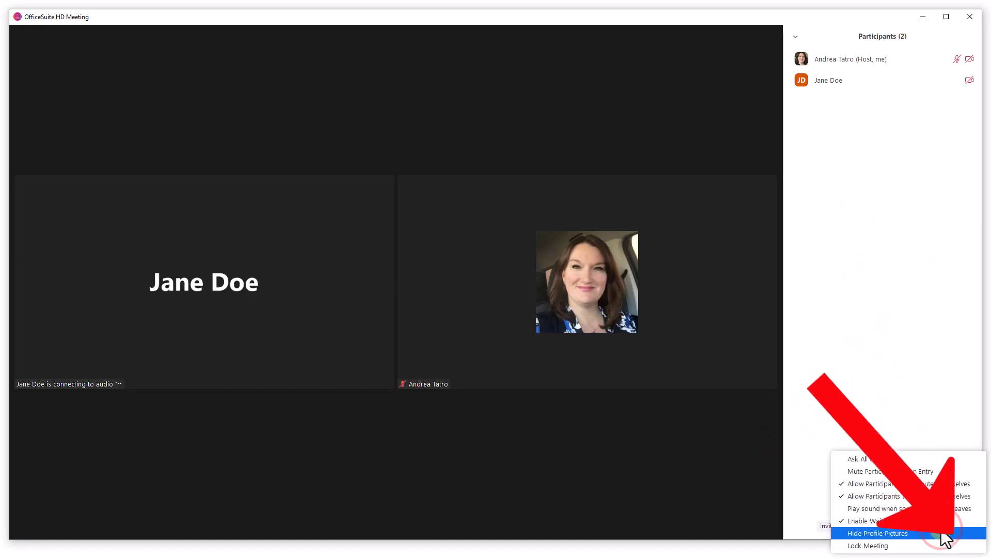
pyautogui.click(909, 520)
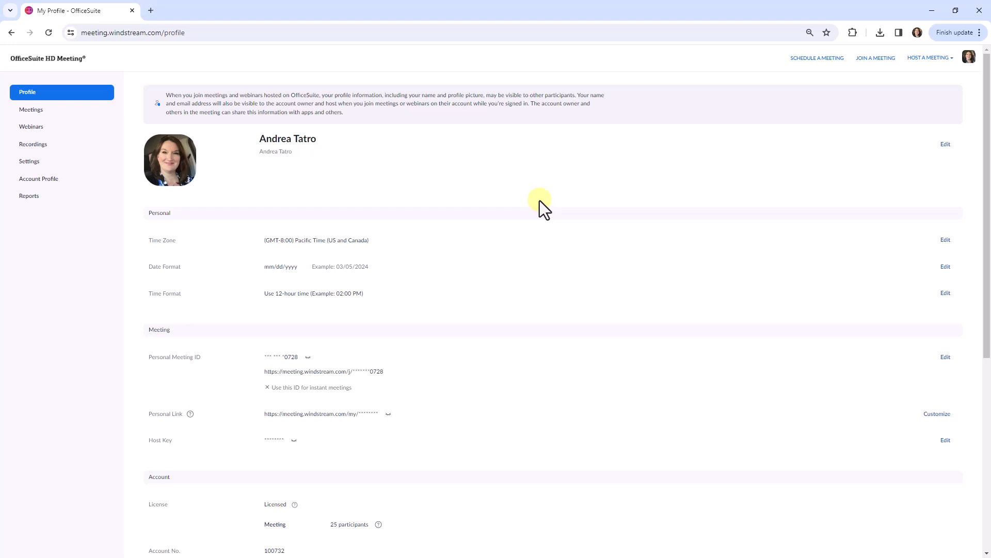
# Switch to the account's web profile and go to the In Meeting (Advanced) section of the meeting settings.
pyautogui.click(29, 161)
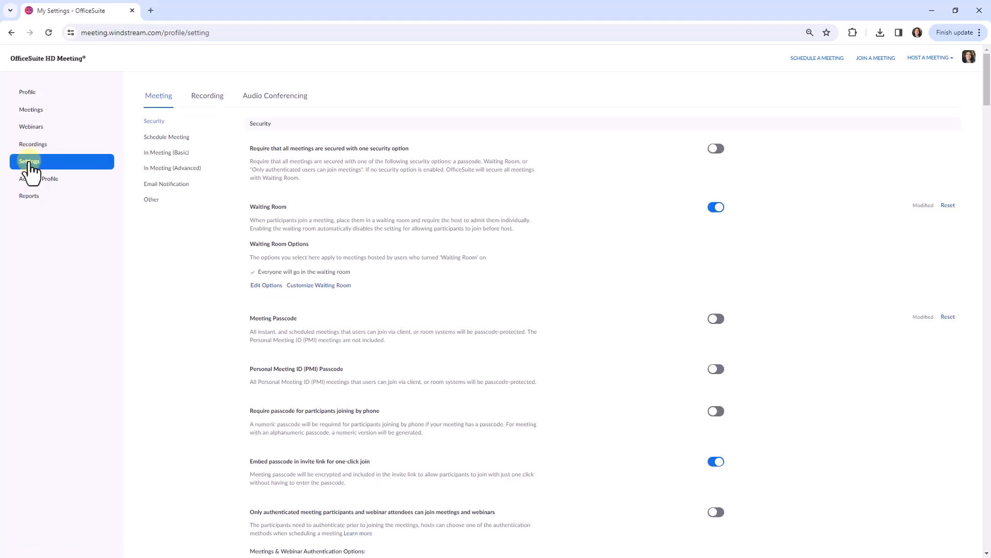
pyautogui.click(162, 169)
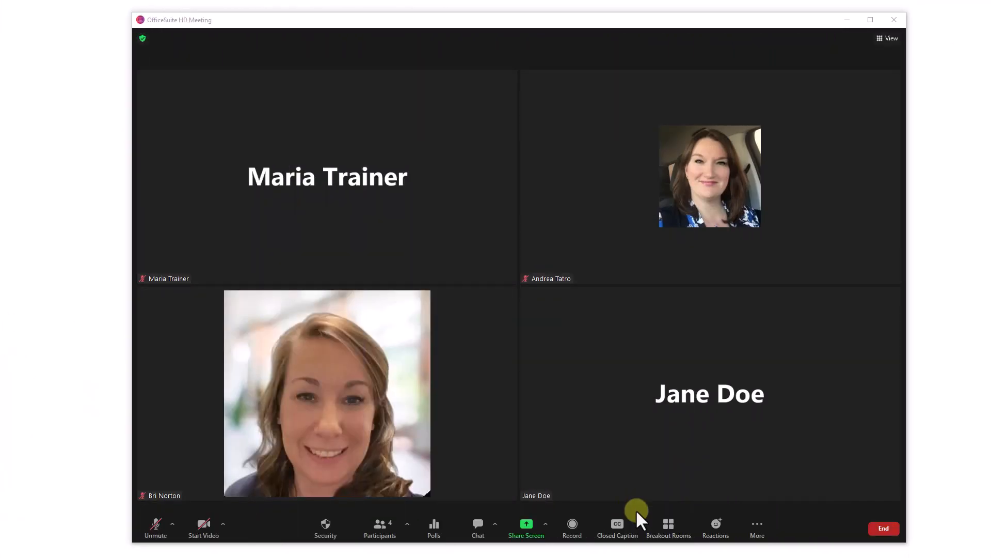
# In the running meeting, create 3 breakout rooms with participants assigned manually.
pyautogui.click(670, 527)
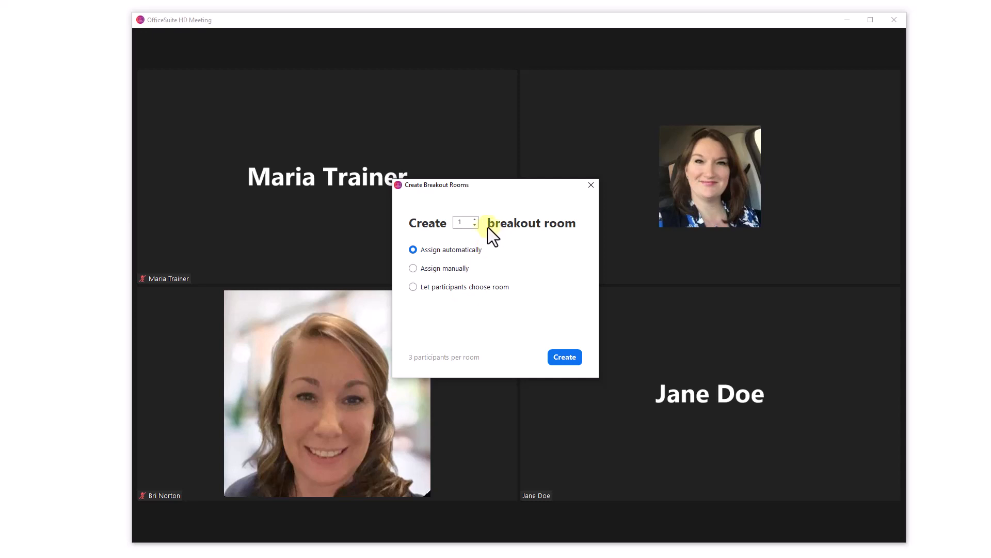
pyautogui.click(475, 220)
pyautogui.click(475, 220)
pyautogui.click(413, 269)
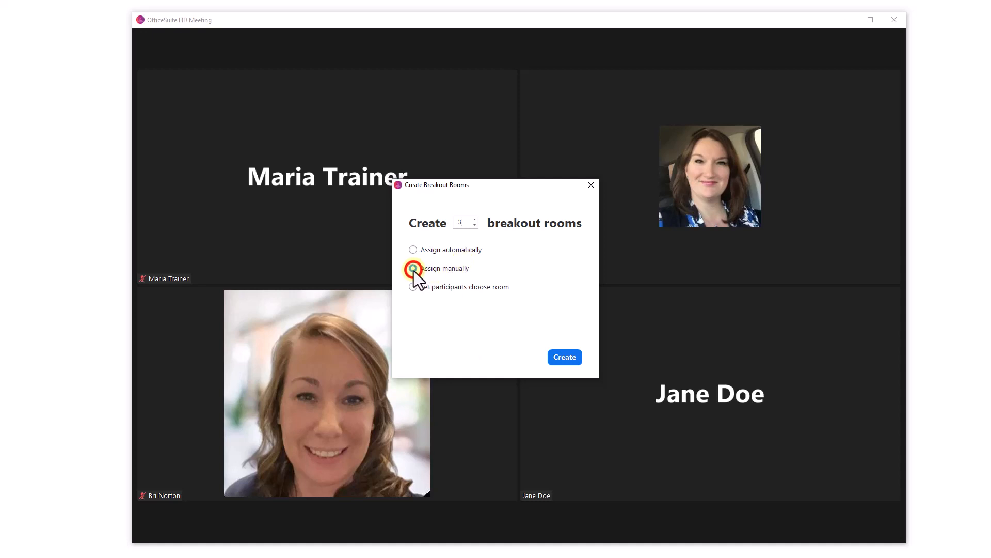
pyautogui.click(563, 358)
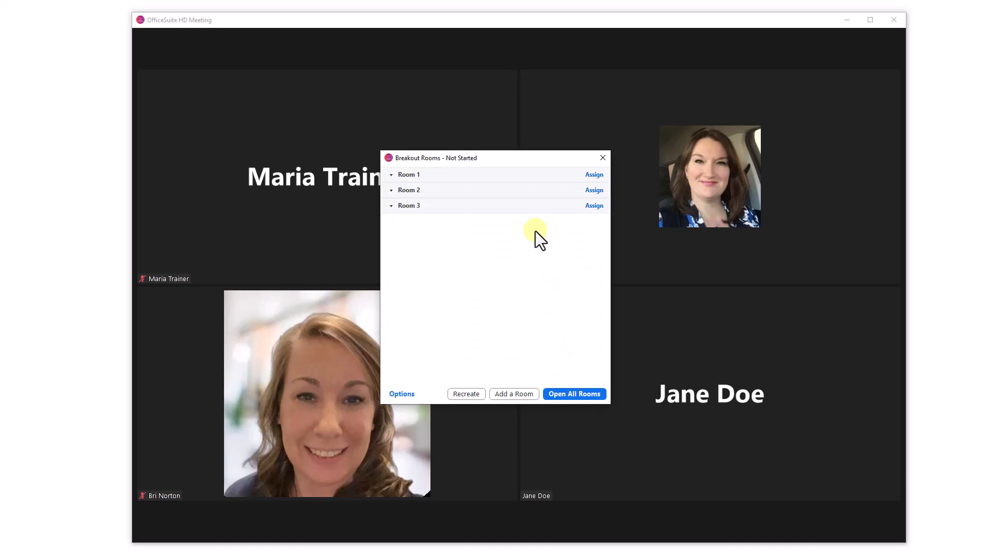
# Assign the three participants to the breakout rooms in list order, one each to Room 1, Room 2 and Room 3.
pyautogui.click(593, 176)
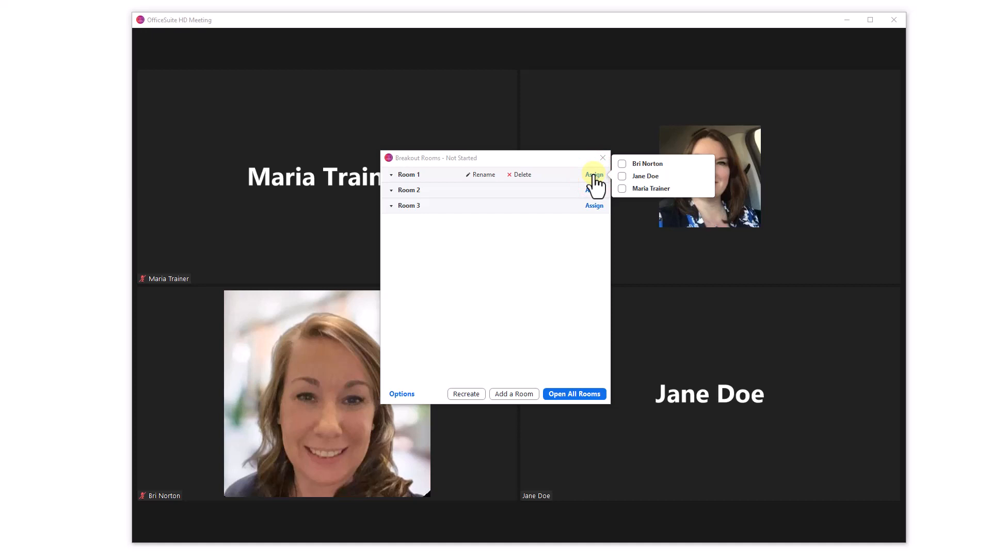
pyautogui.click(622, 164)
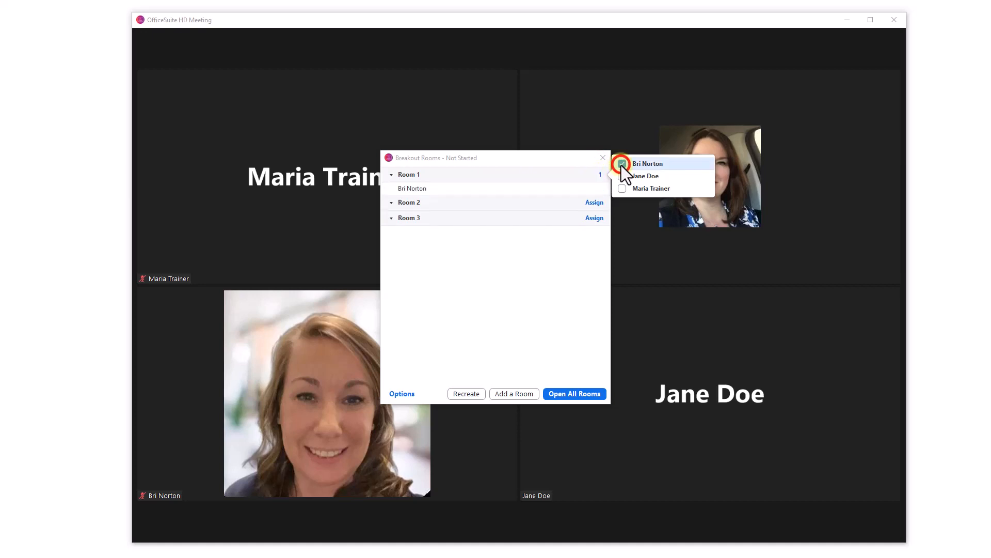
pyautogui.click(594, 202)
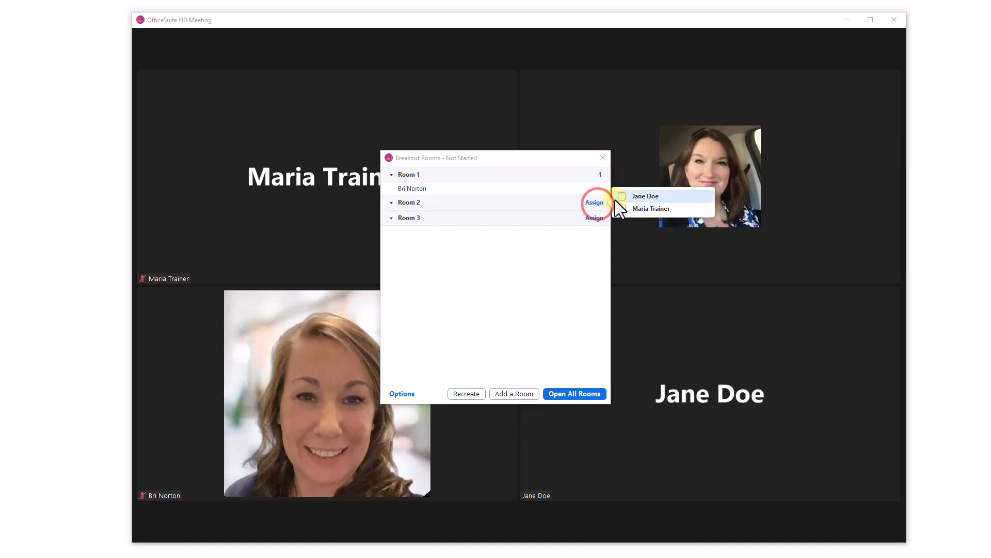
pyautogui.click(622, 197)
pyautogui.click(594, 231)
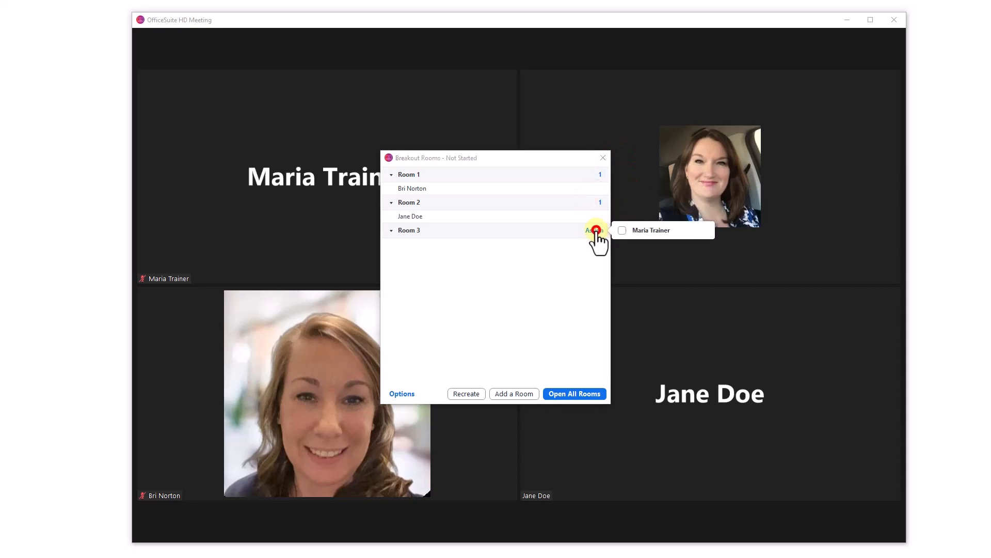
pyautogui.click(622, 230)
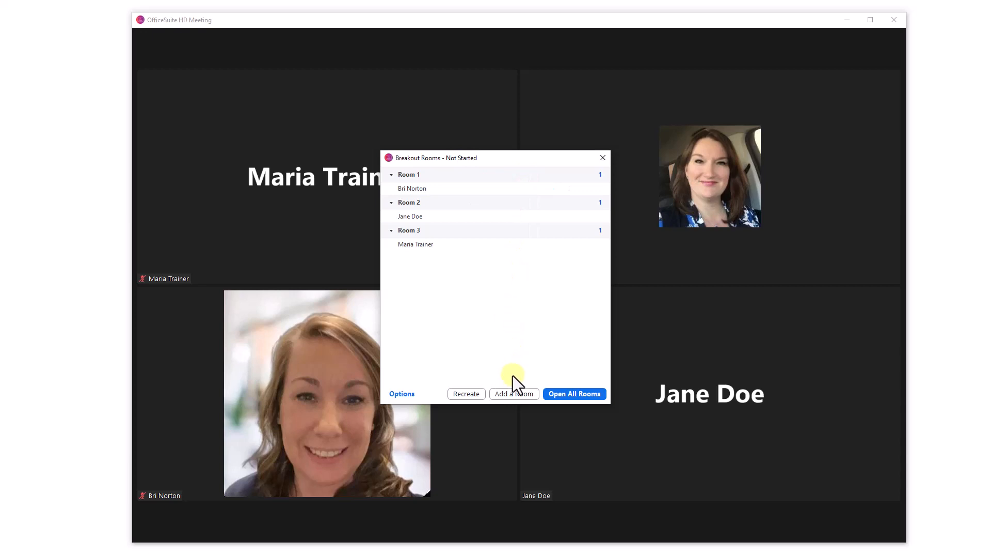
# Review the breakout room options, including the available countdown timer durations, and leave them as they are.
pyautogui.click(406, 394)
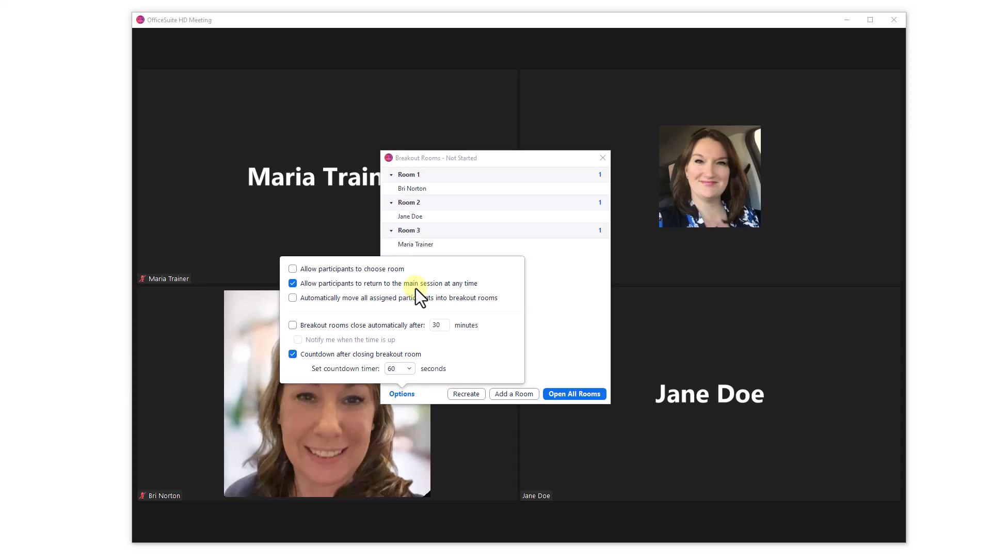
pyautogui.click(410, 368)
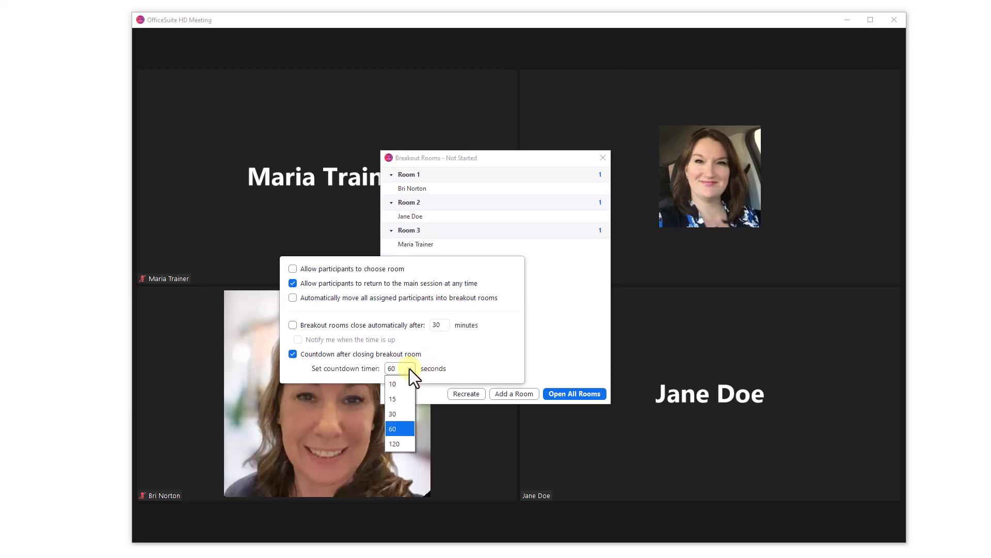
pyautogui.click(544, 308)
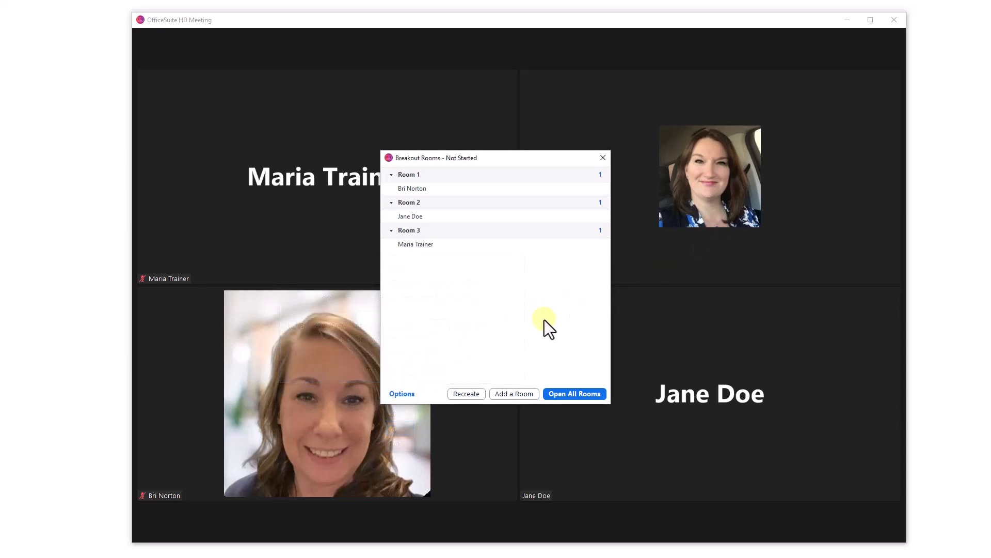
# Open all breakout rooms and use the broadcast message function to address all rooms.
pyautogui.click(566, 393)
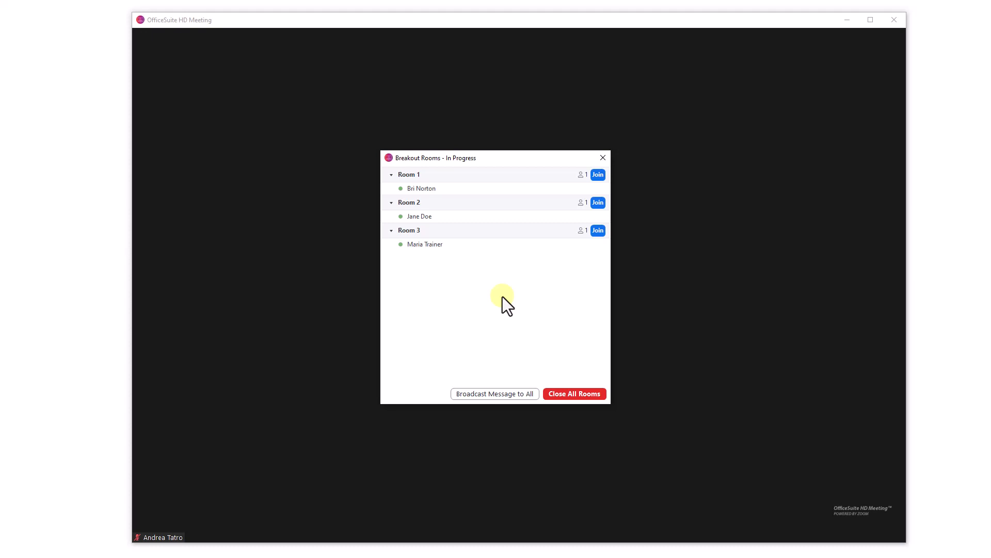
pyautogui.click(489, 393)
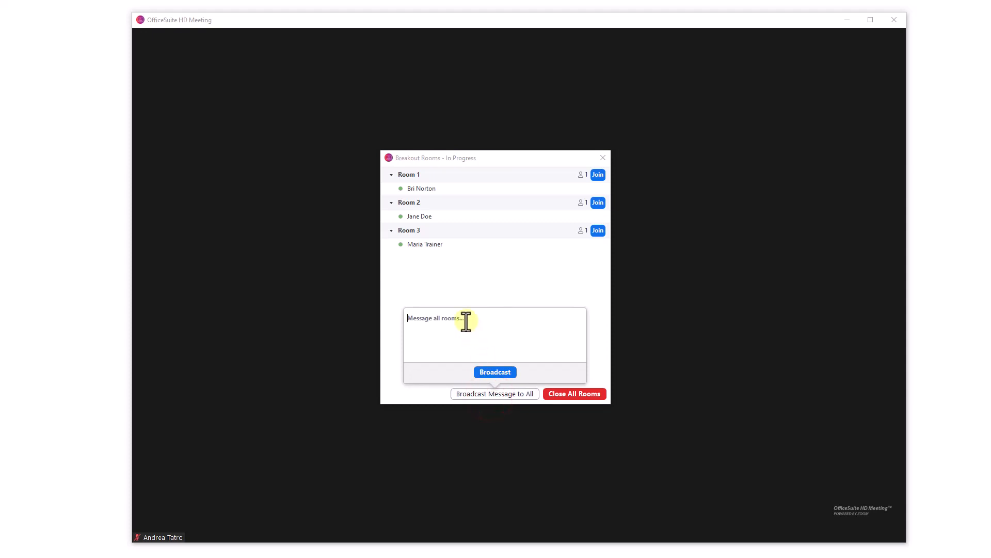
pyautogui.click(466, 321)
pyautogui.click(495, 373)
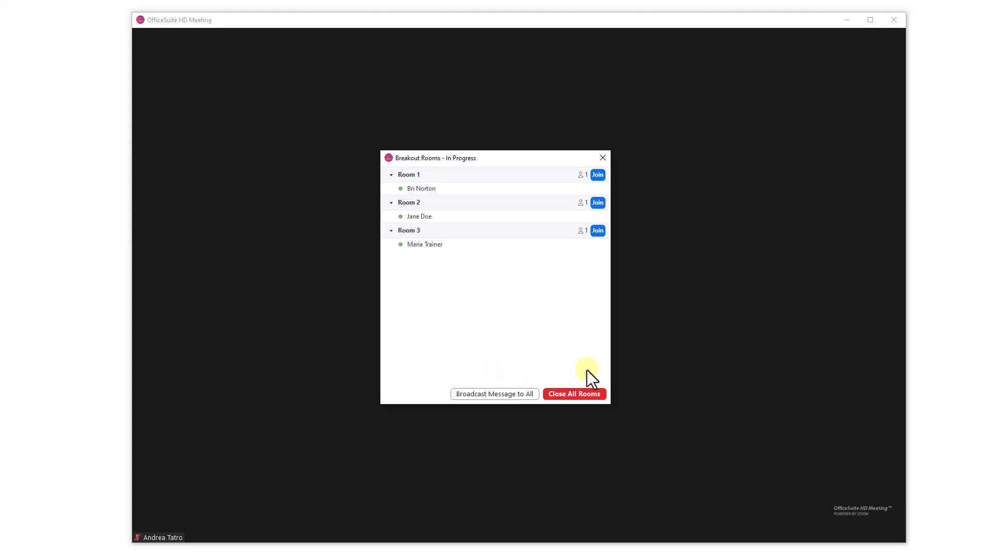
# Close all breakout rooms with confirmation, and open the meeting's screen sharing.
pyautogui.click(576, 395)
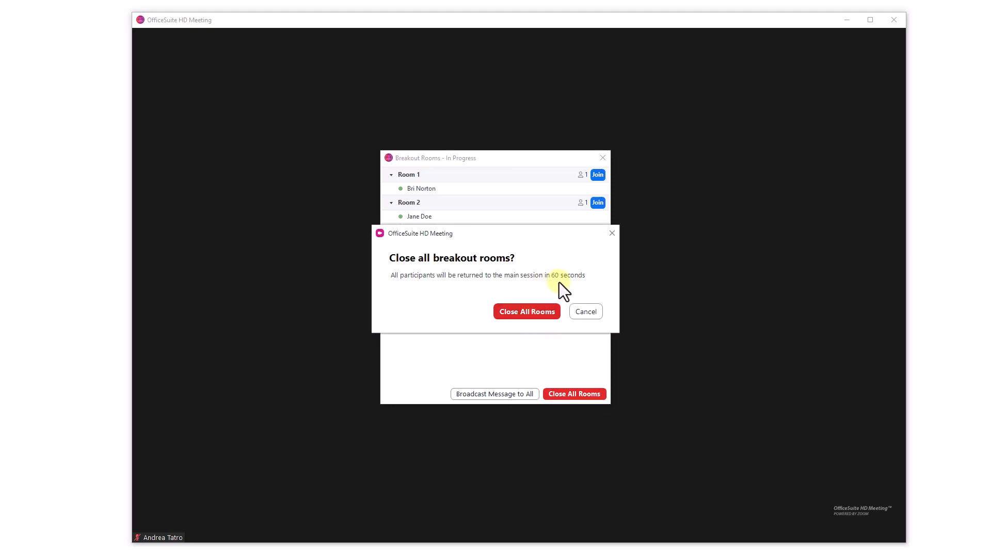
pyautogui.click(532, 312)
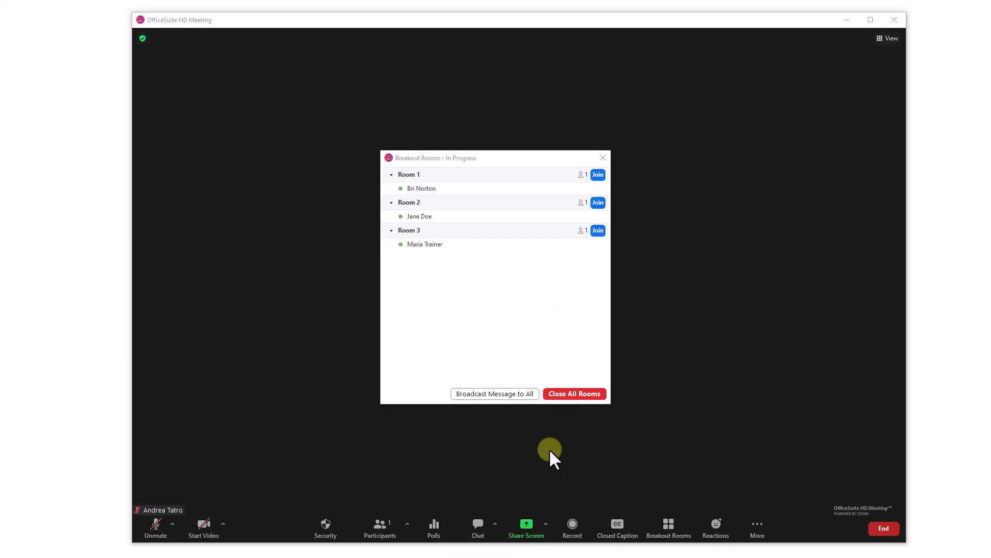
pyautogui.click(521, 528)
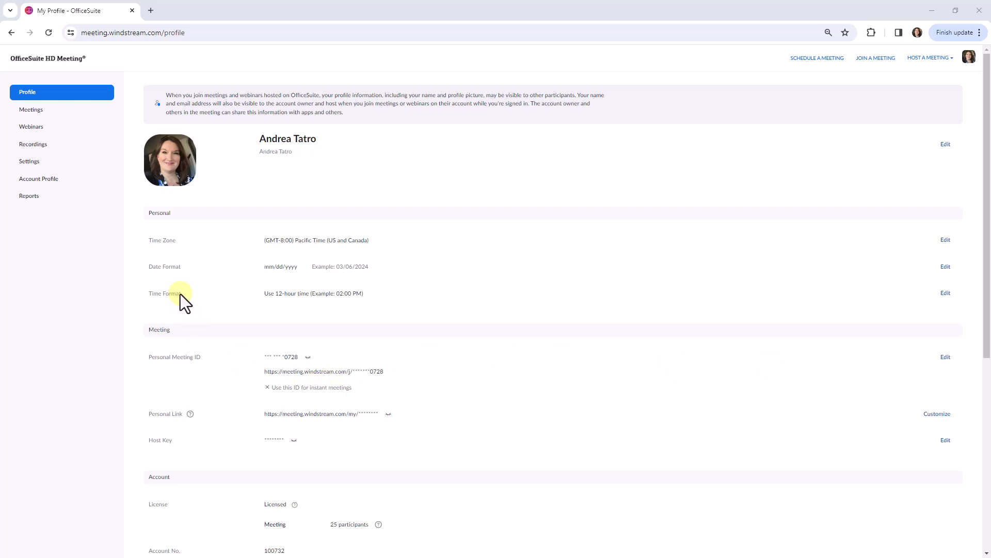
# In the web profile's In Meeting (Basic) settings, check the Meeting Polls/Quizzes option and its sub-options.
pyautogui.click(29, 162)
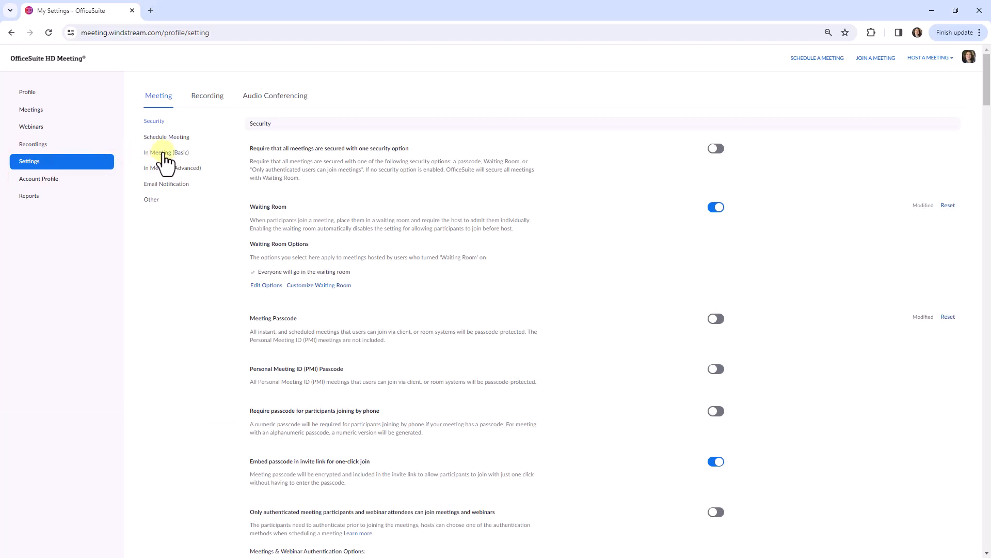
pyautogui.click(164, 154)
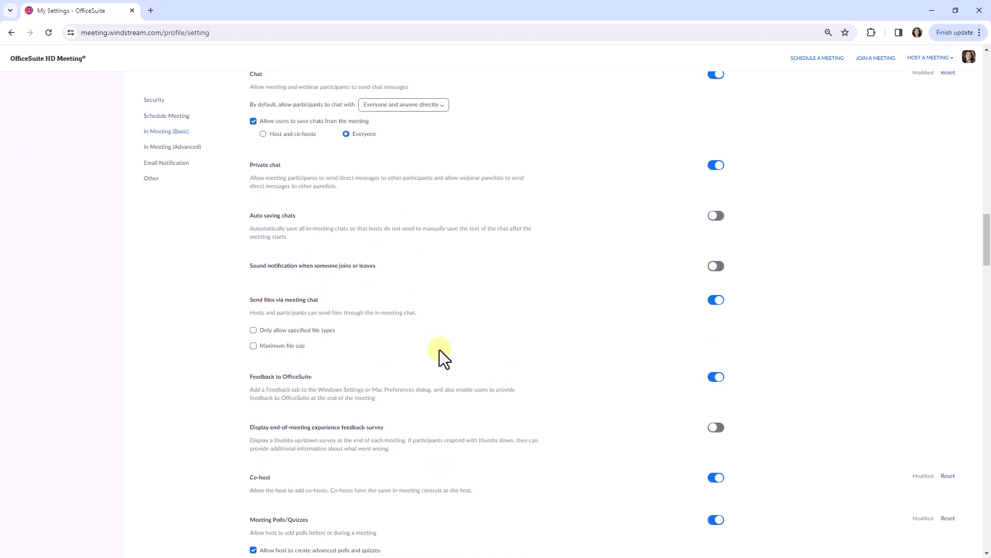
pyautogui.scroll(-6, 439, 355)
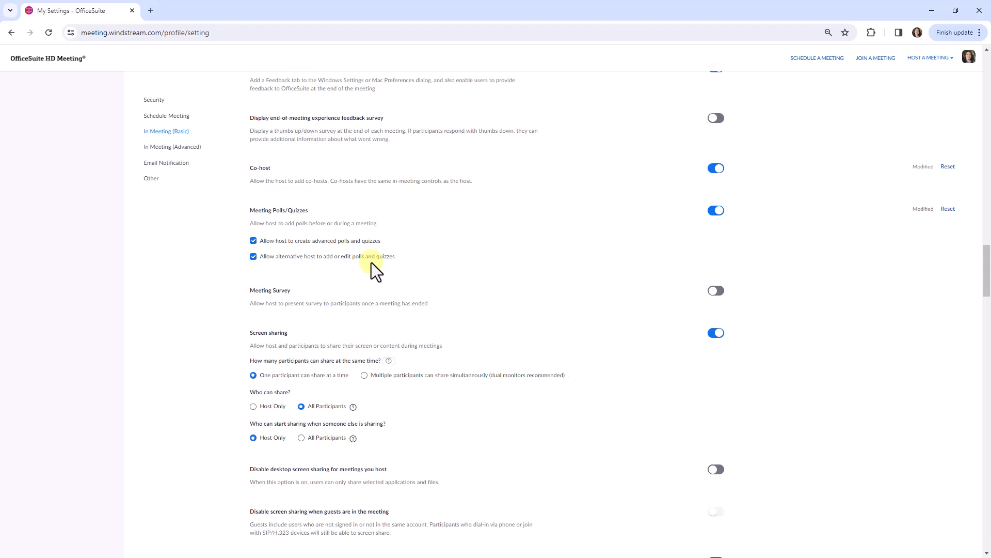
pyautogui.scroll(20, 215, 310)
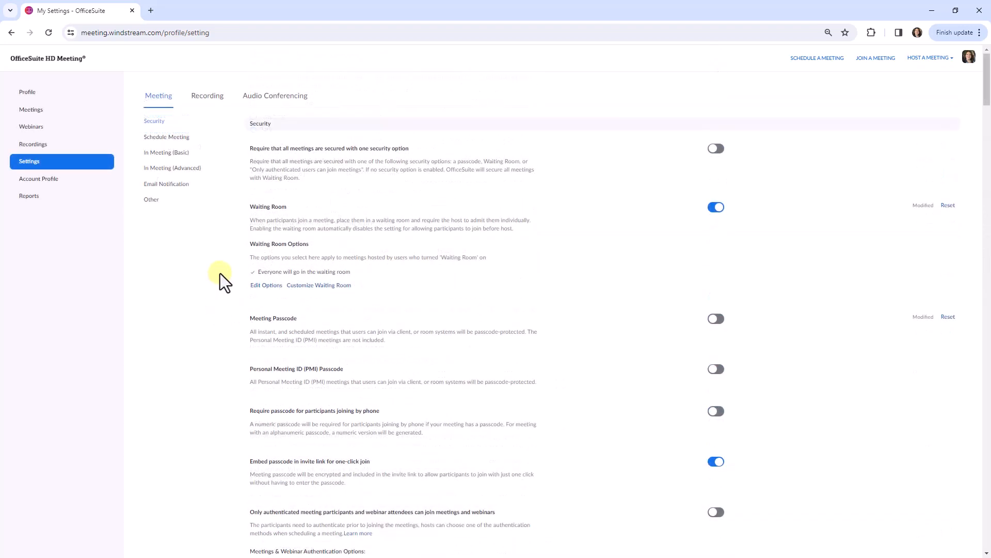
# Start a new poll of the basic Polls type under Polls/Quizzes in the Personal Room meeting.
pyautogui.click(32, 110)
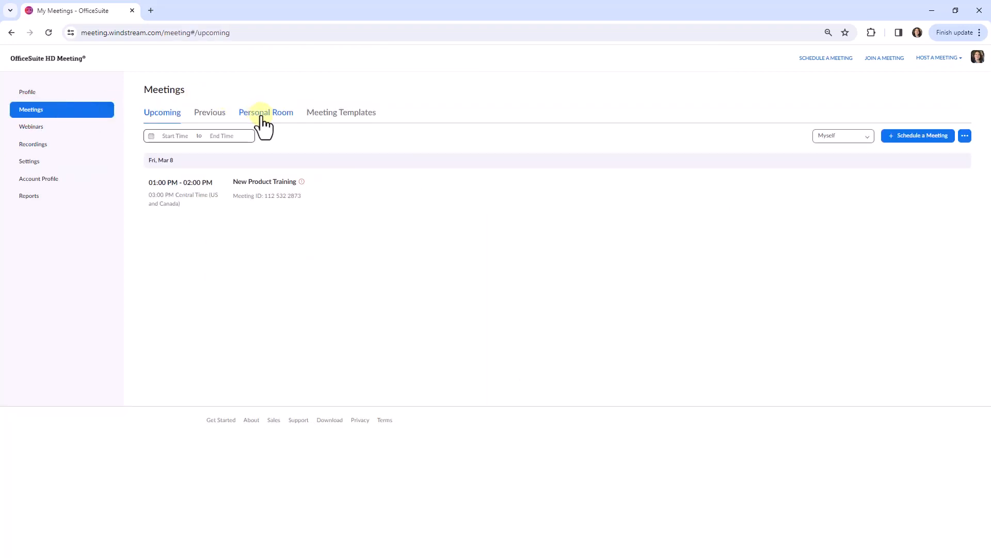
pyautogui.click(262, 118)
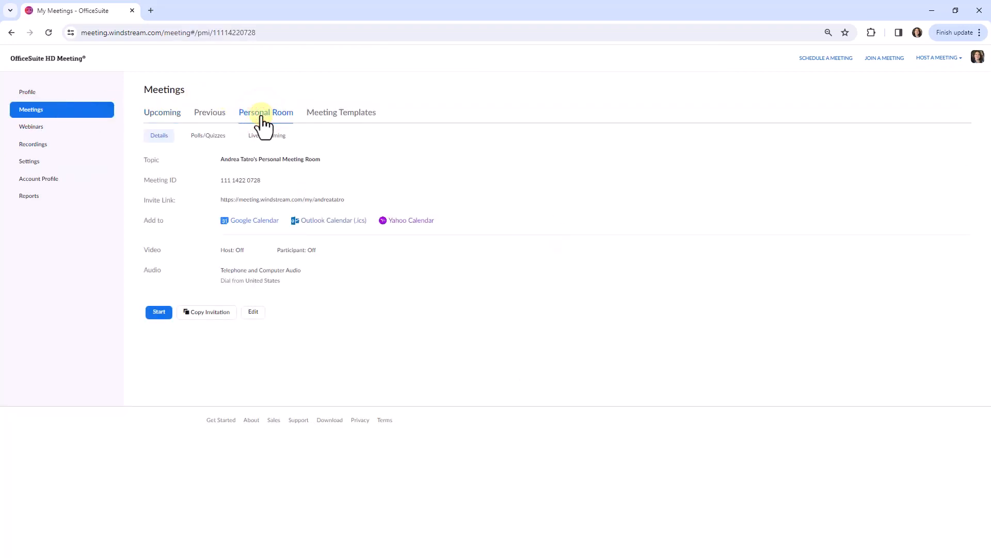
pyautogui.click(207, 147)
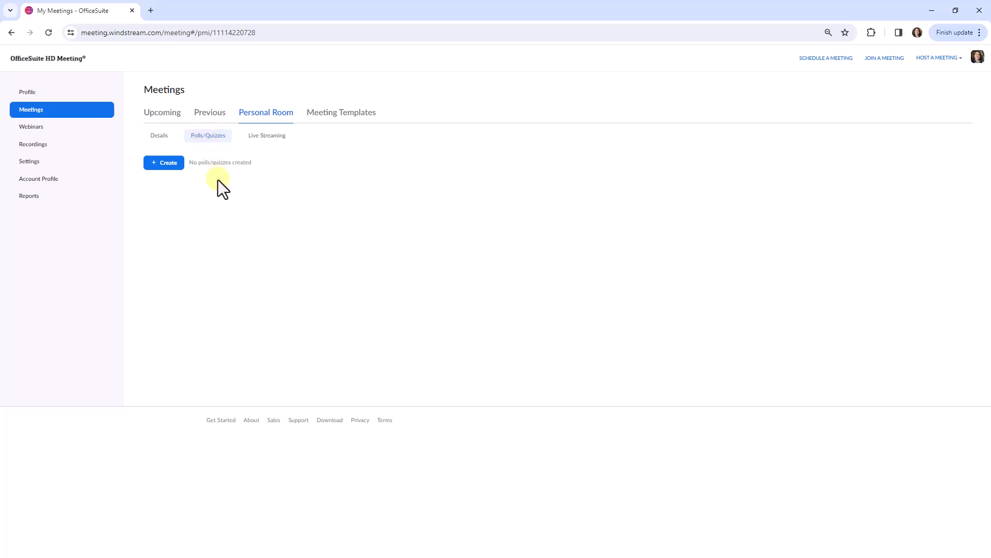
pyautogui.click(164, 163)
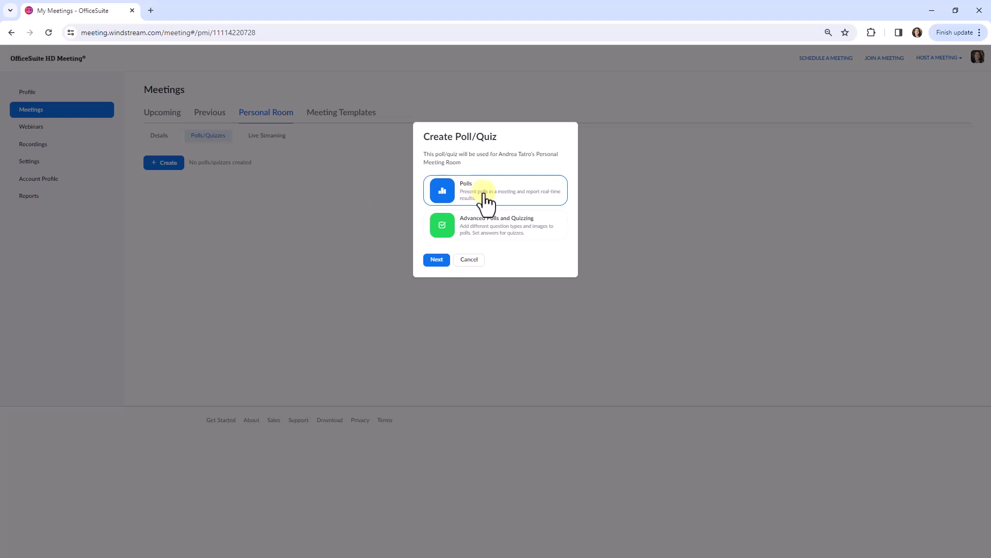
pyautogui.click(437, 260)
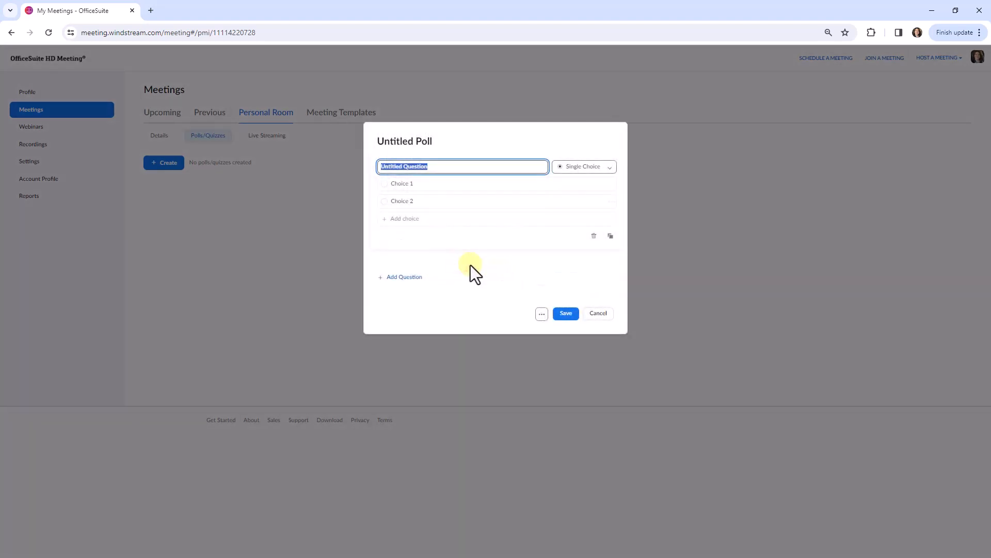
# Name the new poll "New Product Demo Poll".
pyautogui.click(470, 266)
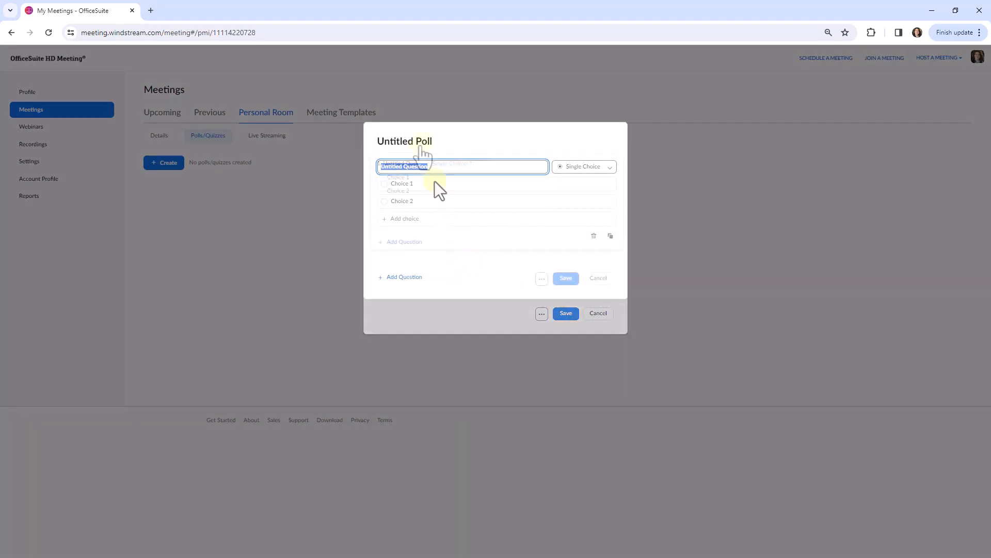
pyautogui.click(419, 147)
pyautogui.write('New Product Demo Poll')
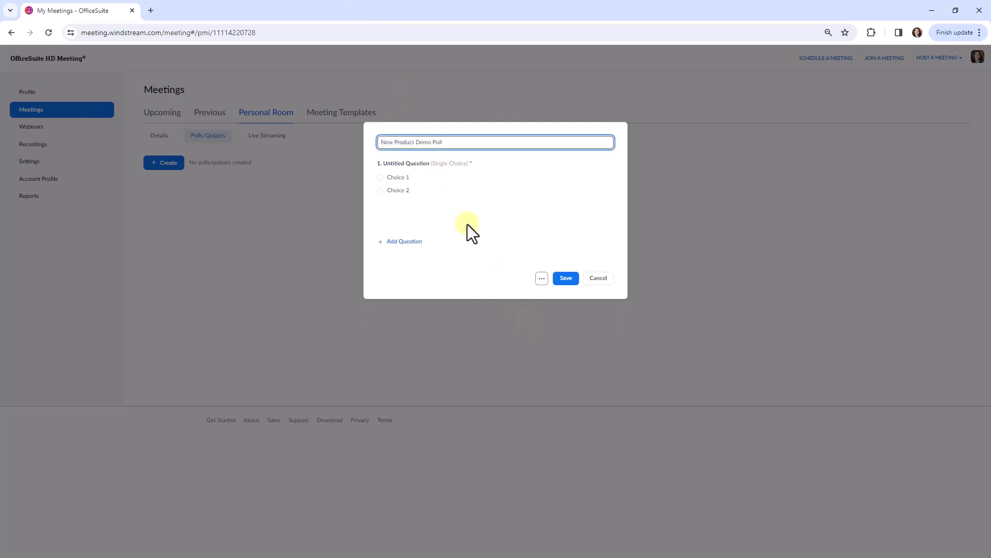
# Open the poll's untitled question for editing and choose Single Choice as its answer type.
pyautogui.moveTo(430, 189)
pyautogui.click(437, 195)
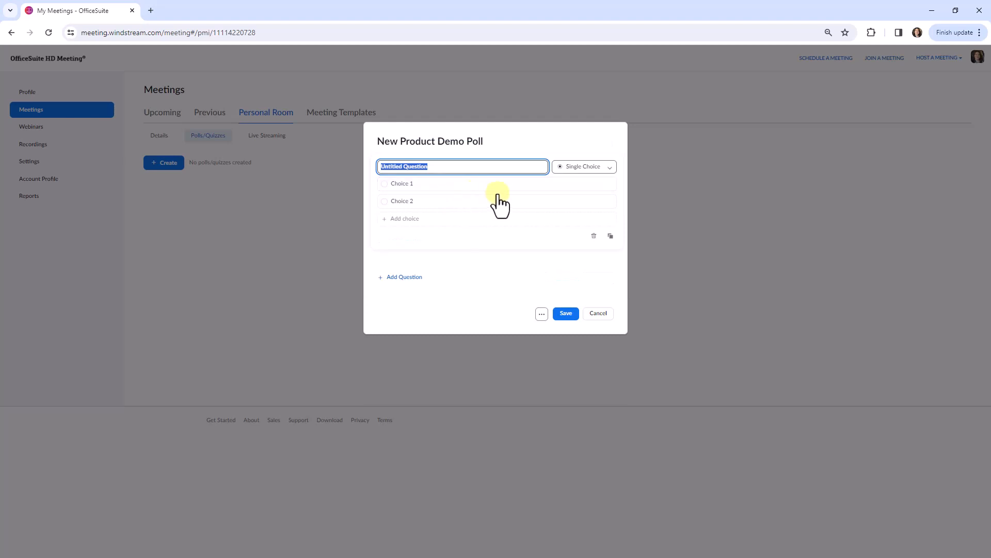
pyautogui.click(586, 180)
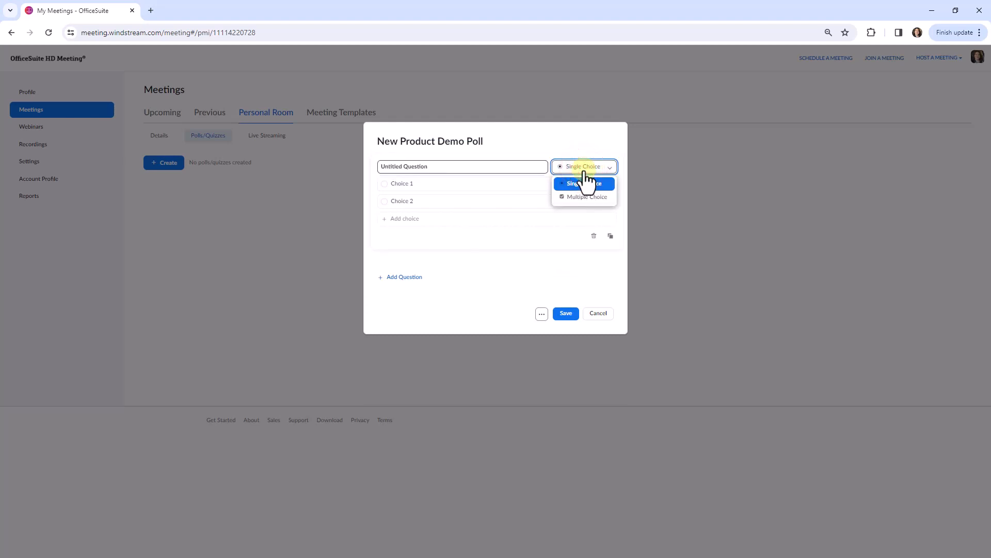
pyautogui.click(586, 182)
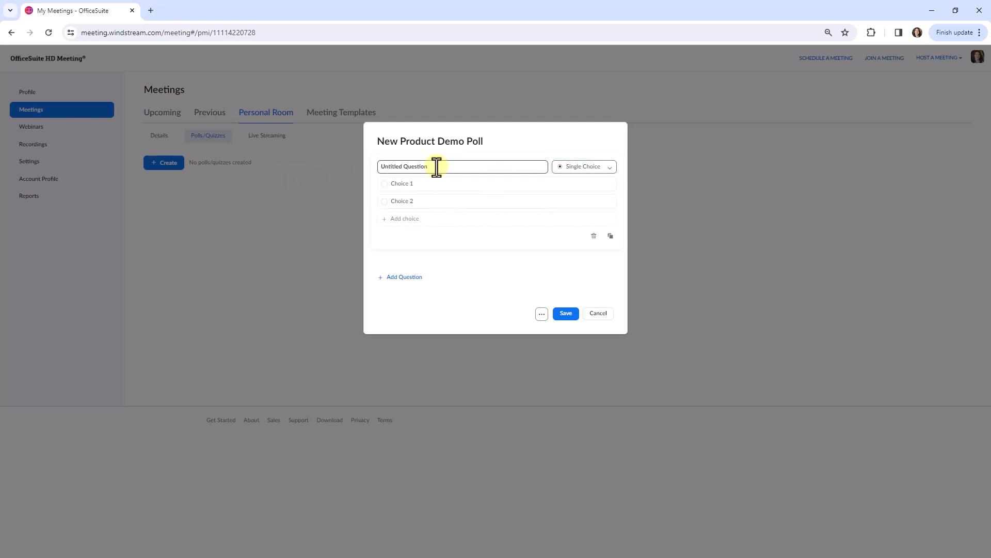
# Enter the question "What day of the week is best for a product demo?" with the choices Monday, Wednesday and Friday.
pyautogui.click(437, 168)
pyautogui.write('What day of the week is best for a product demo?')
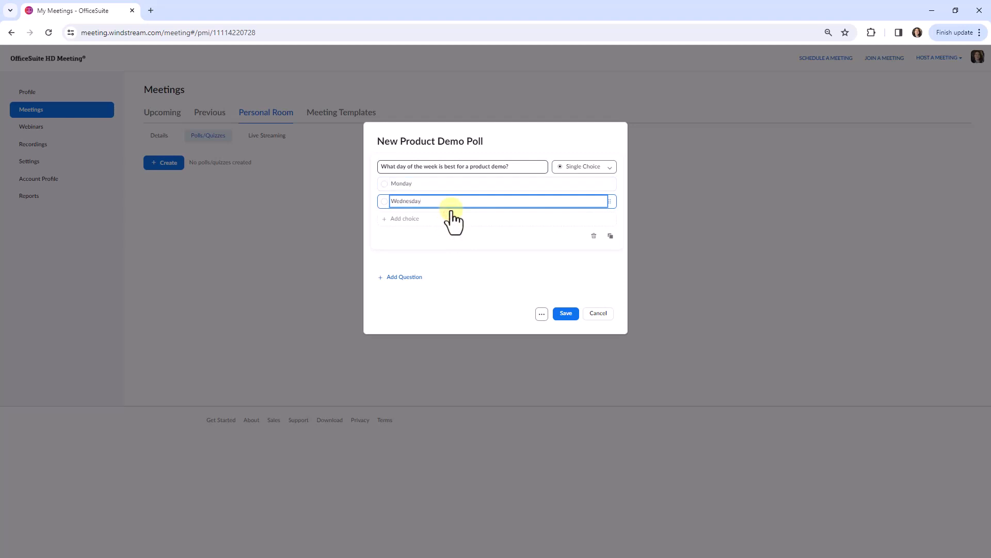
pyautogui.click(401, 220)
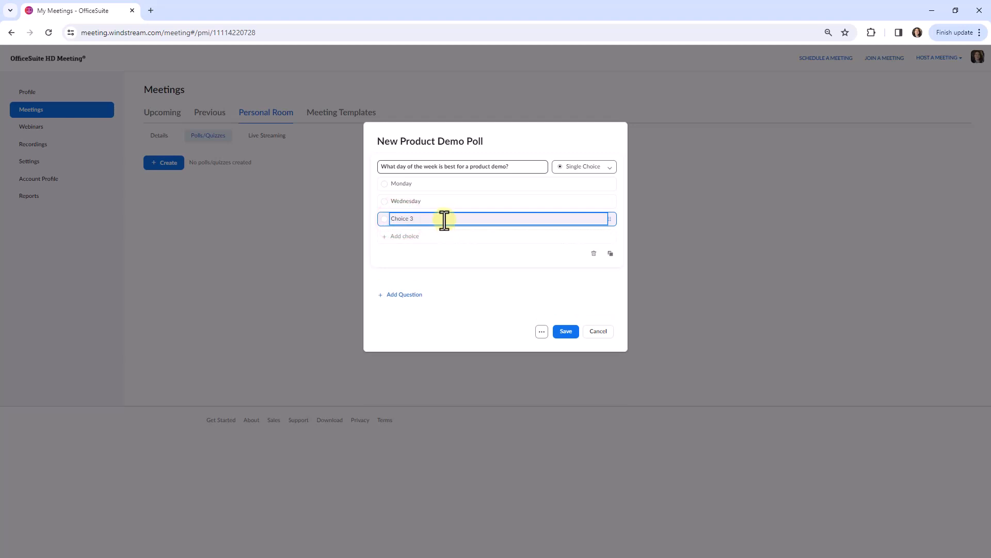
pyautogui.write('Friday')
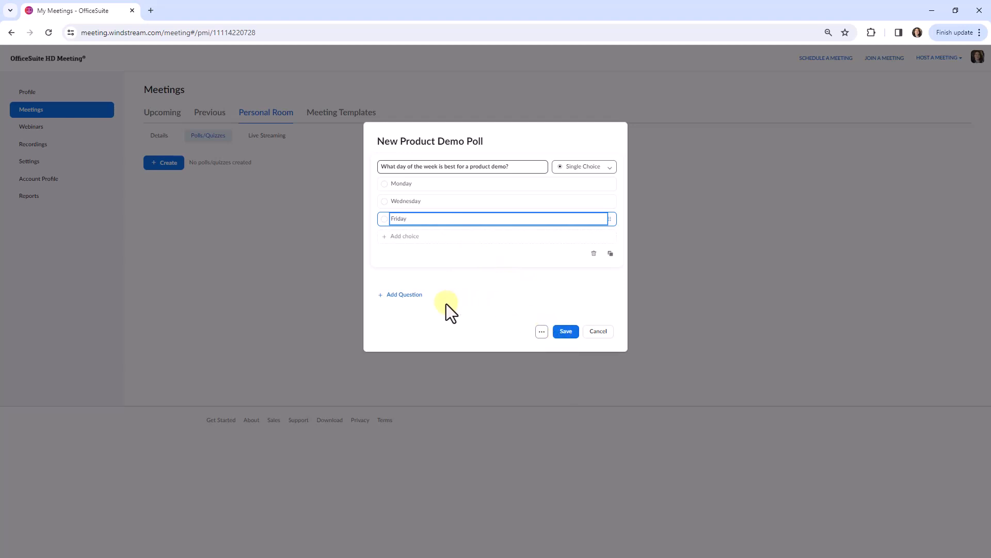
# Add a second poll question of type Multiple Choice reading "What qualities are important to you in a product?".
pyautogui.click(398, 297)
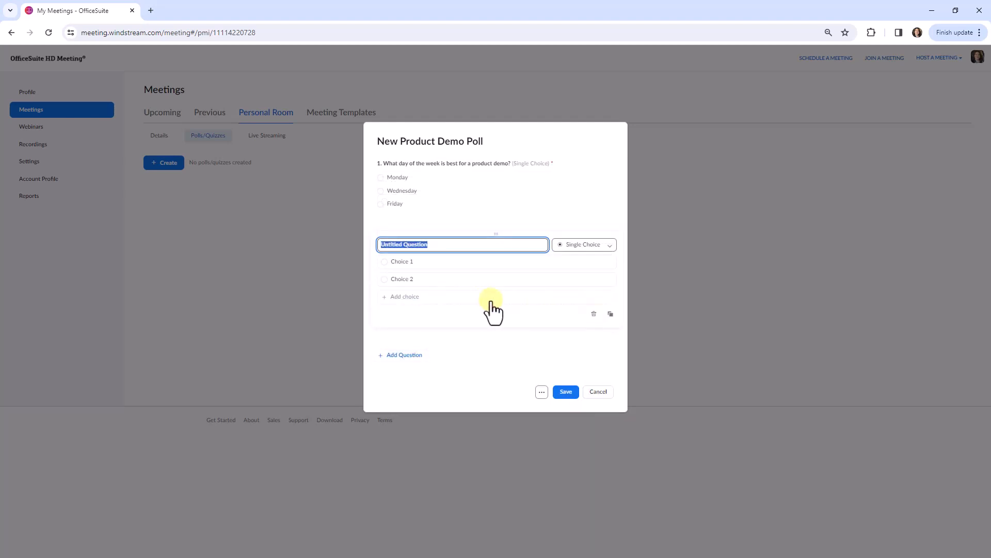
pyautogui.click(587, 253)
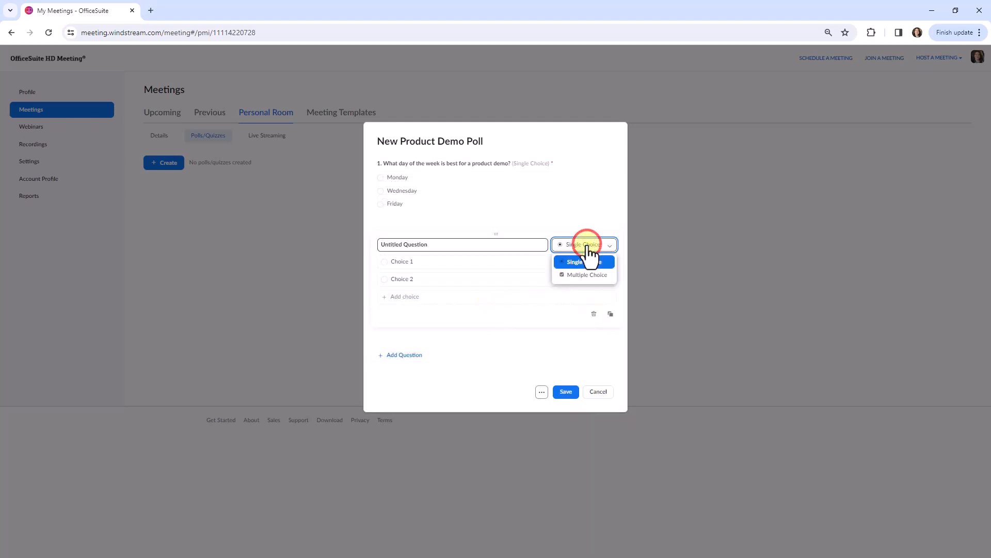
pyautogui.click(580, 276)
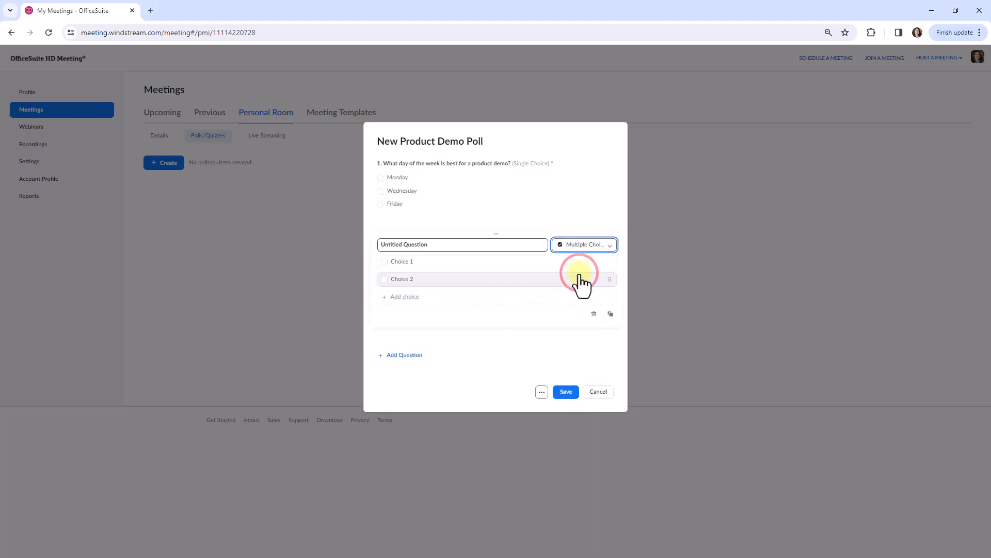
pyautogui.click(442, 244)
pyautogui.write('What qualities are important to you in a product?')
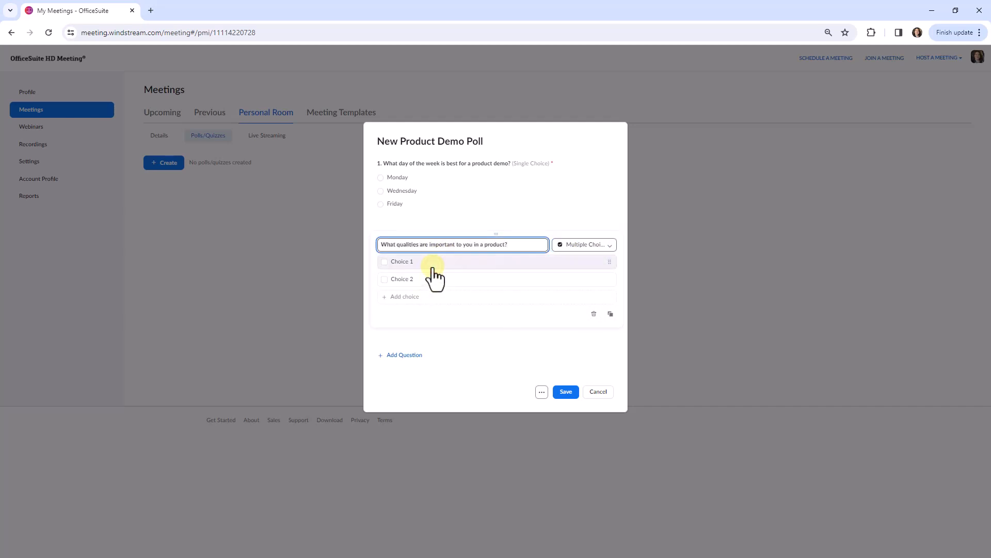
# Enter the answer choices "Ease of Use", "Flexibility", "Low cost" and "Help me reach my goals", save the poll, and open its options in the list.
pyautogui.click(432, 263)
pyautogui.write('Ease of Use Flexibility Low cost Help me reach my goals')
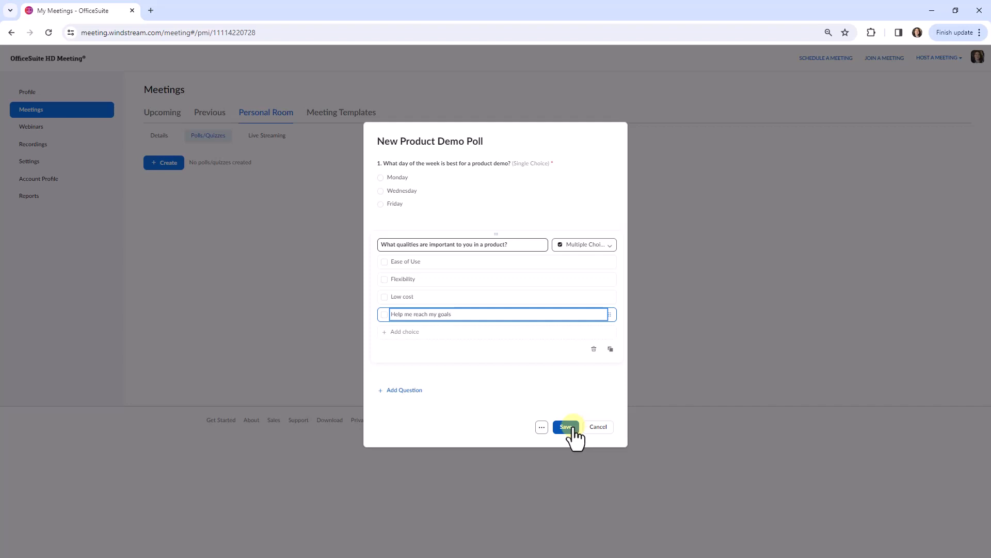
pyautogui.click(542, 428)
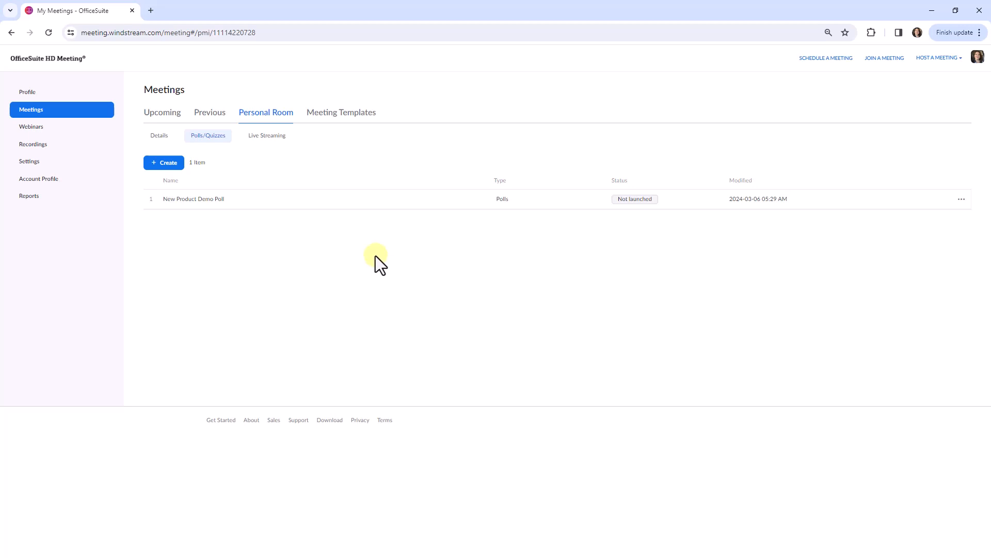
pyautogui.click(961, 199)
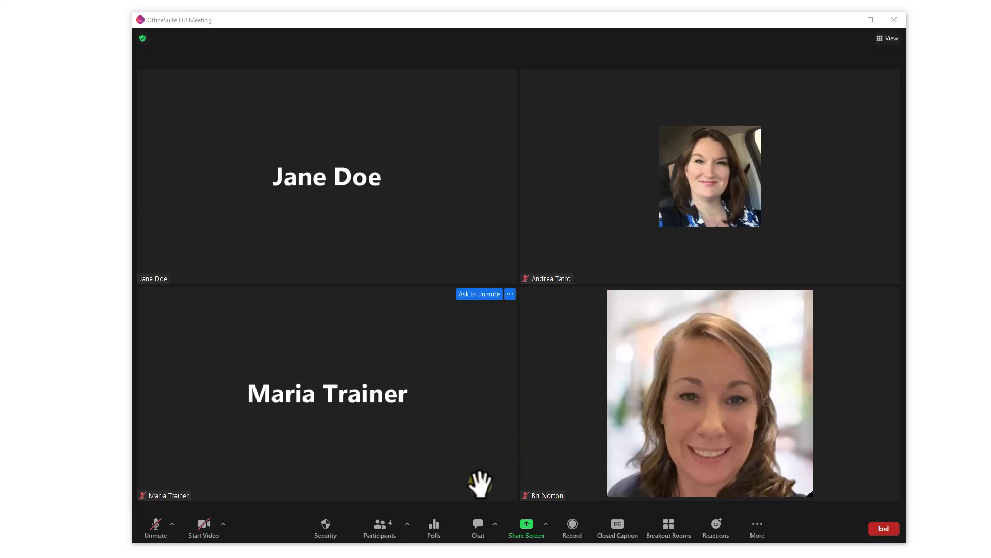
# Open the New Product Demo Poll in the running meeting and launch it to the participants.
pyautogui.click(435, 532)
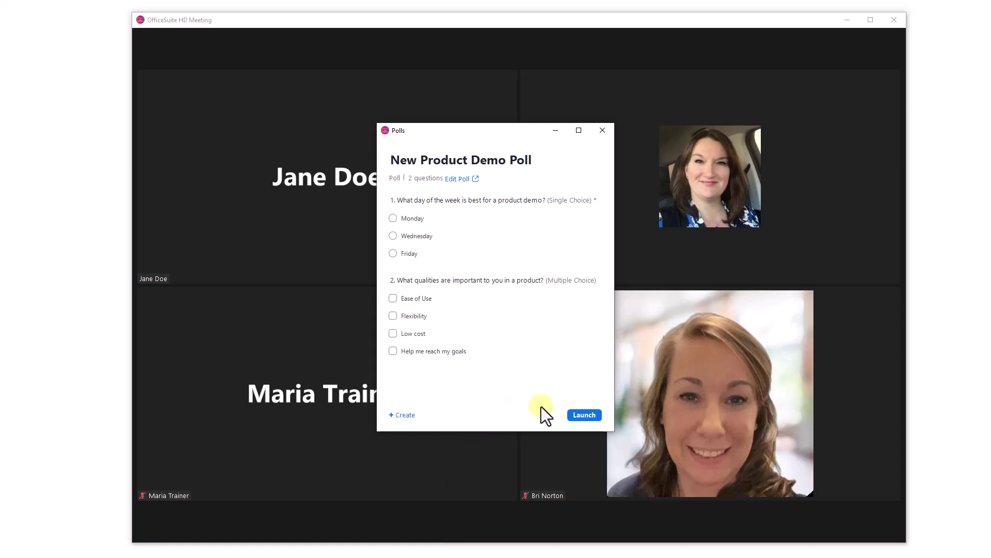
pyautogui.click(579, 416)
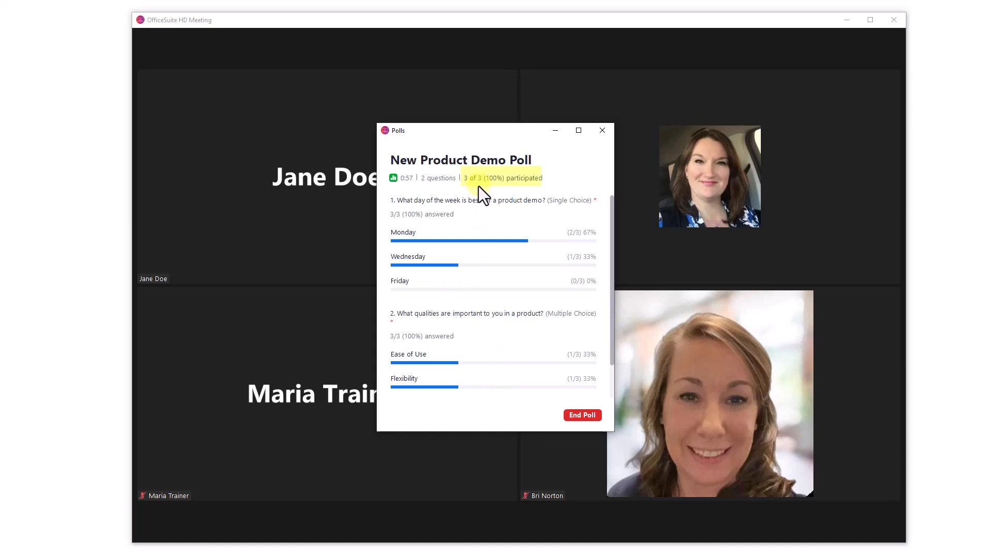
# Review the participants' answers to both questions, end the poll, and close the Polls window.
pyautogui.scroll(-2, 457, 302)
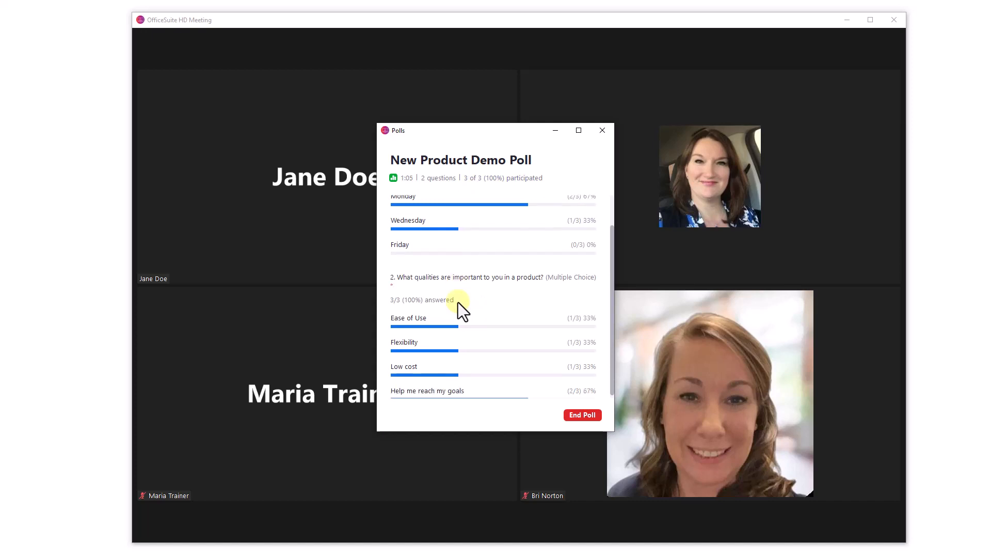
pyautogui.scroll(2, 458, 302)
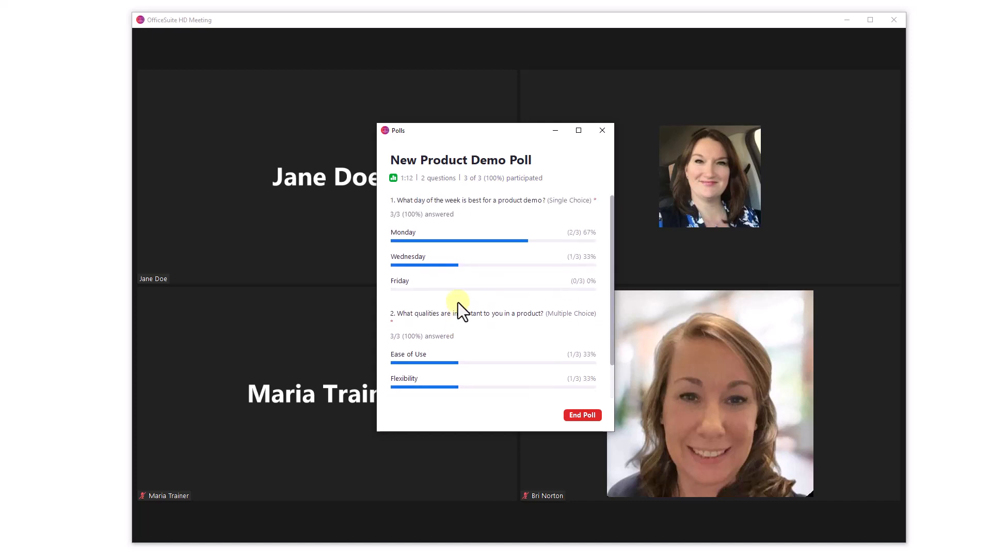
pyautogui.click(582, 415)
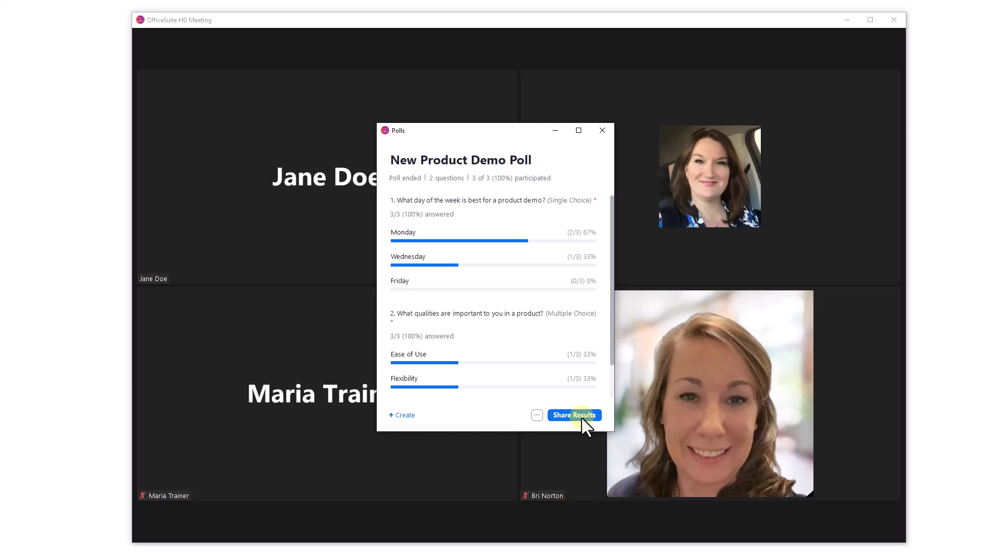
pyautogui.click(536, 415)
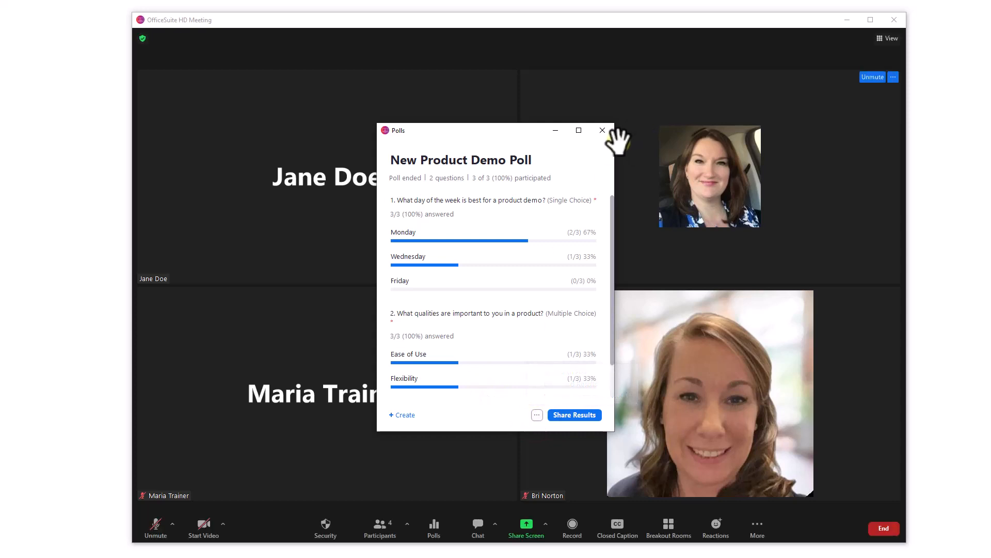
pyautogui.click(602, 130)
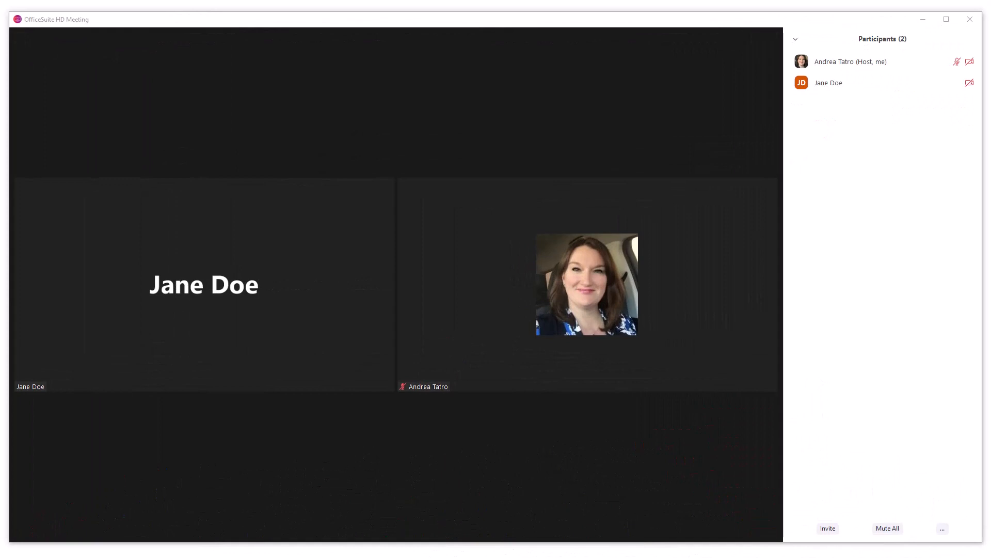
# Start Focus Mode for the meeting and confirm it.
pyautogui.moveTo(723, 504)
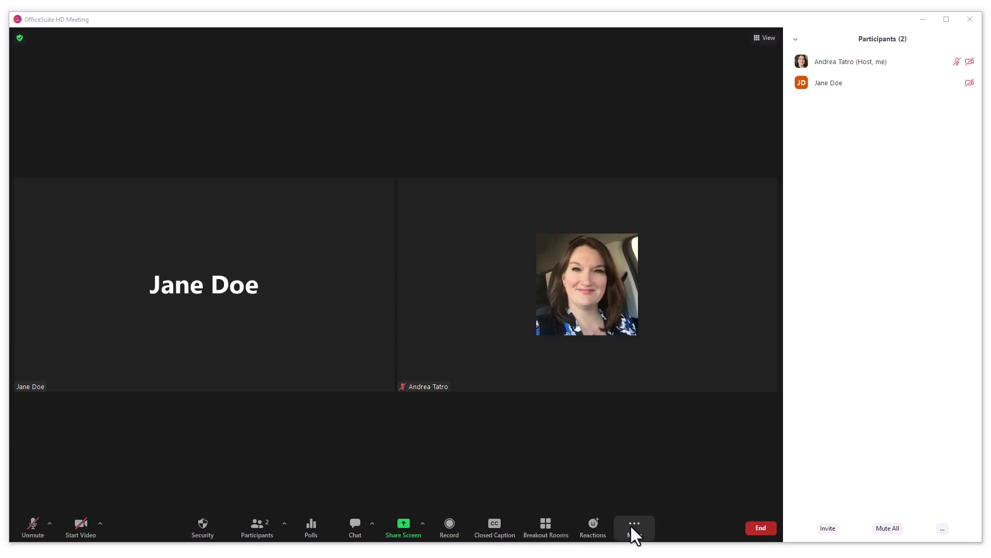
pyautogui.click(632, 527)
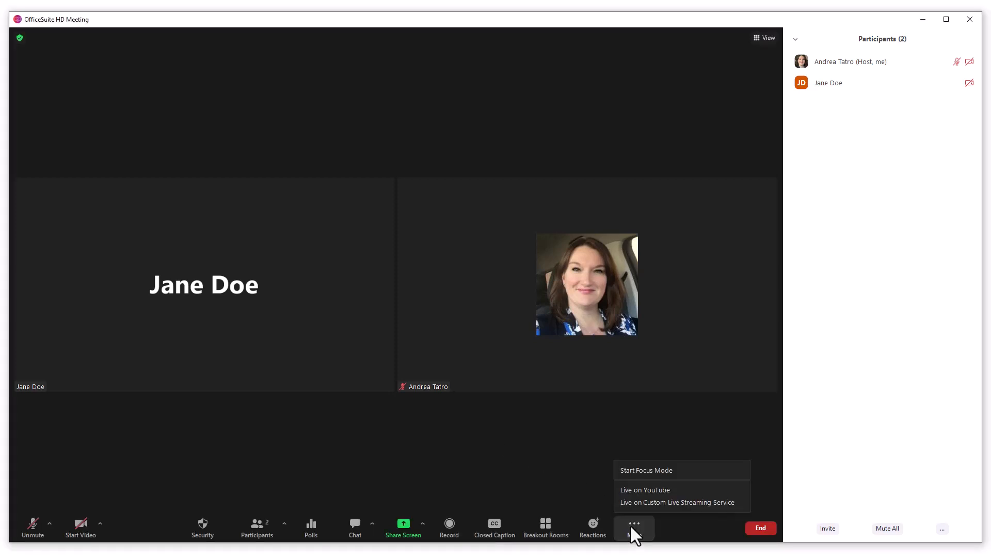
pyautogui.click(637, 470)
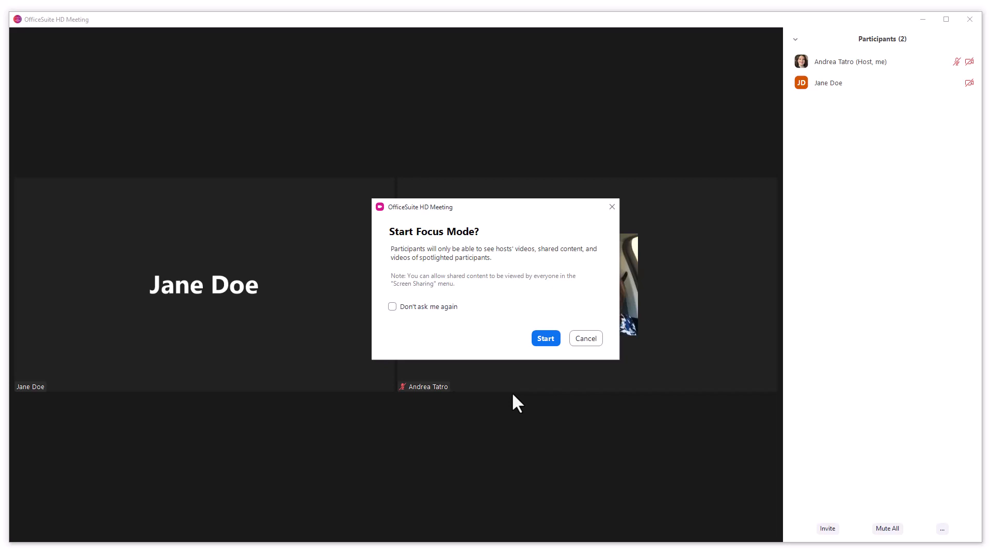
pyautogui.click(546, 340)
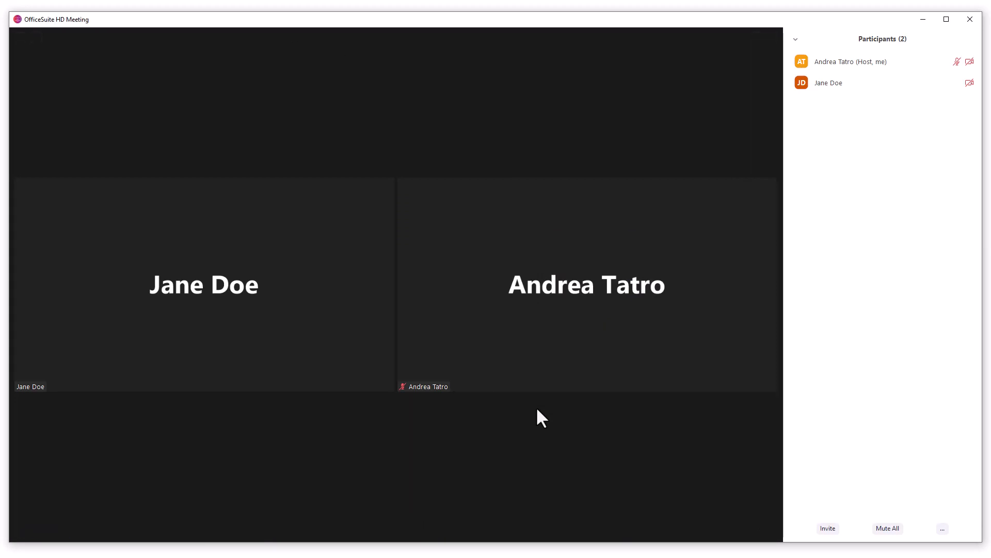
# Stop Focus Mode for the meeting.
pyautogui.moveTo(542, 411)
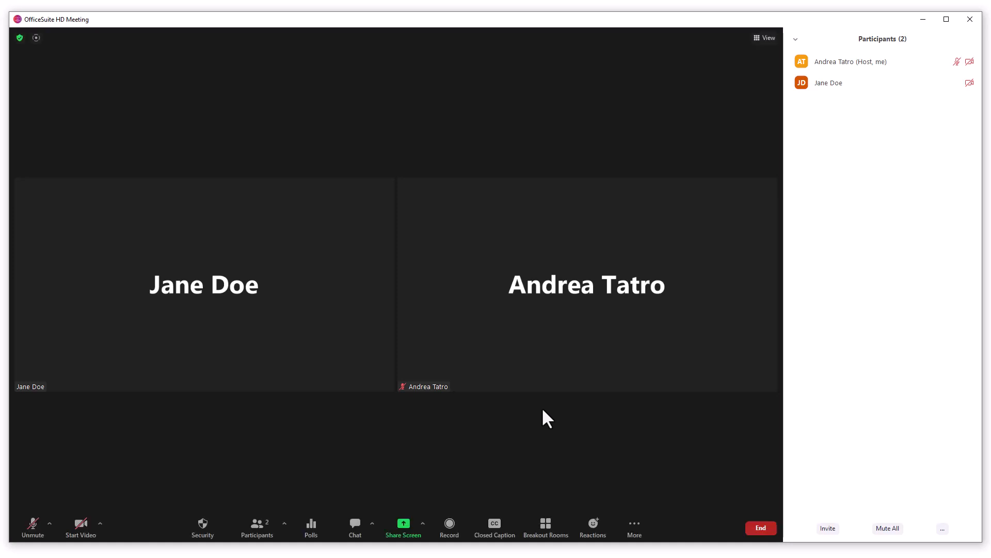
pyautogui.click(631, 528)
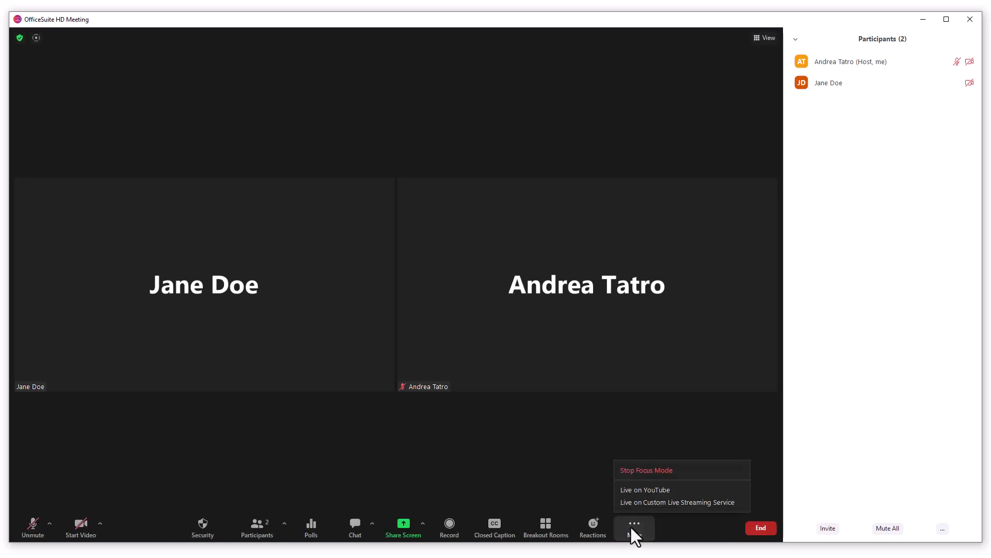
pyautogui.click(645, 470)
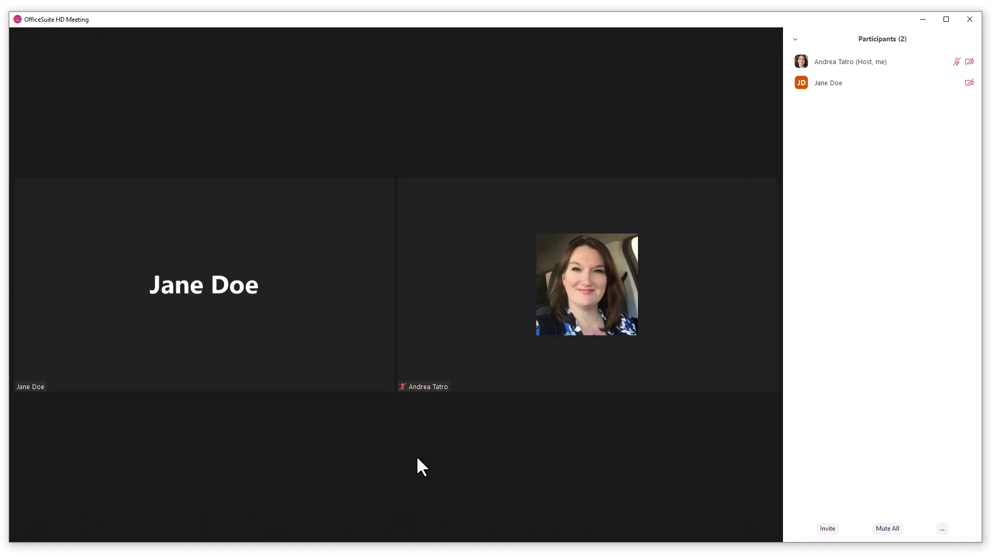
# Share a Whiteboard with the meeting participants.
pyautogui.moveTo(412, 459)
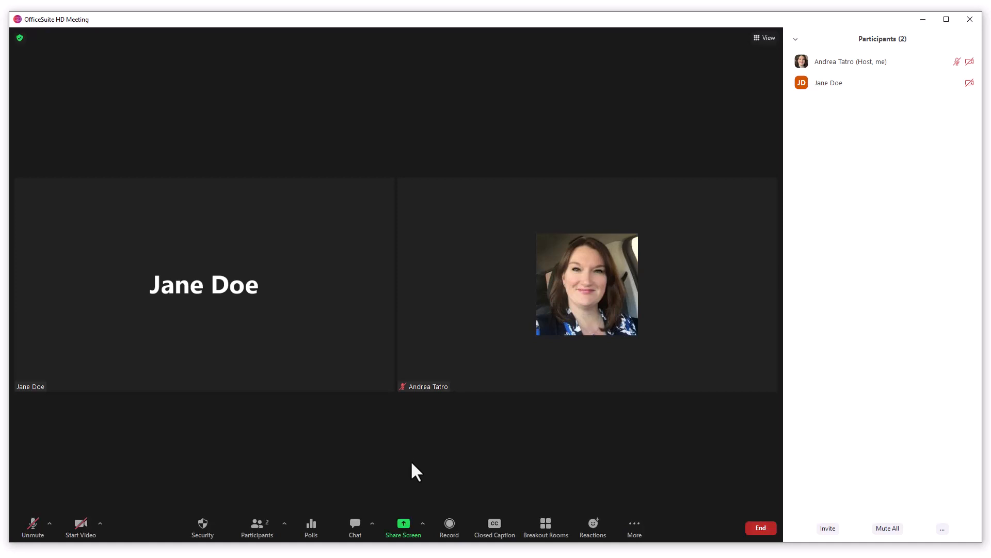
pyautogui.click(405, 530)
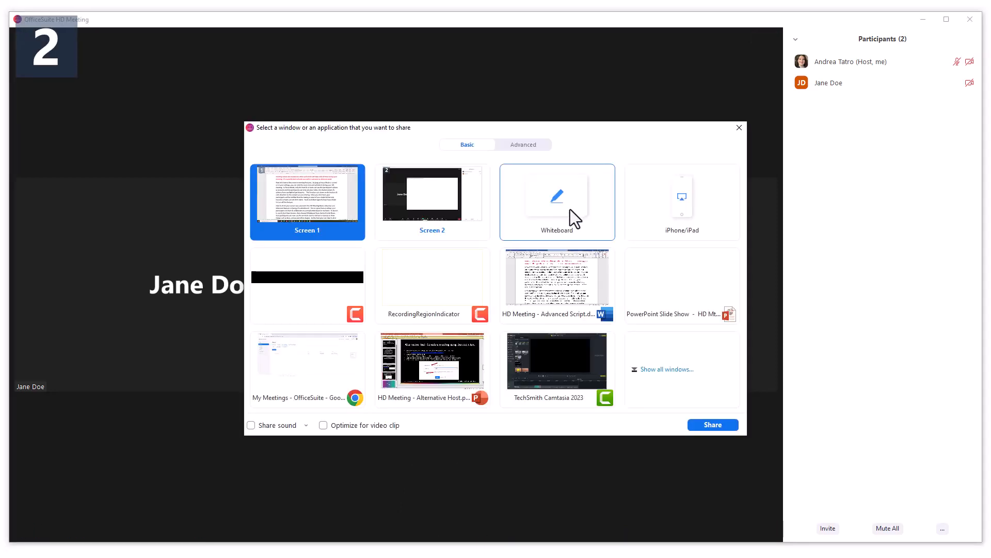
pyautogui.click(570, 212)
pyautogui.click(694, 424)
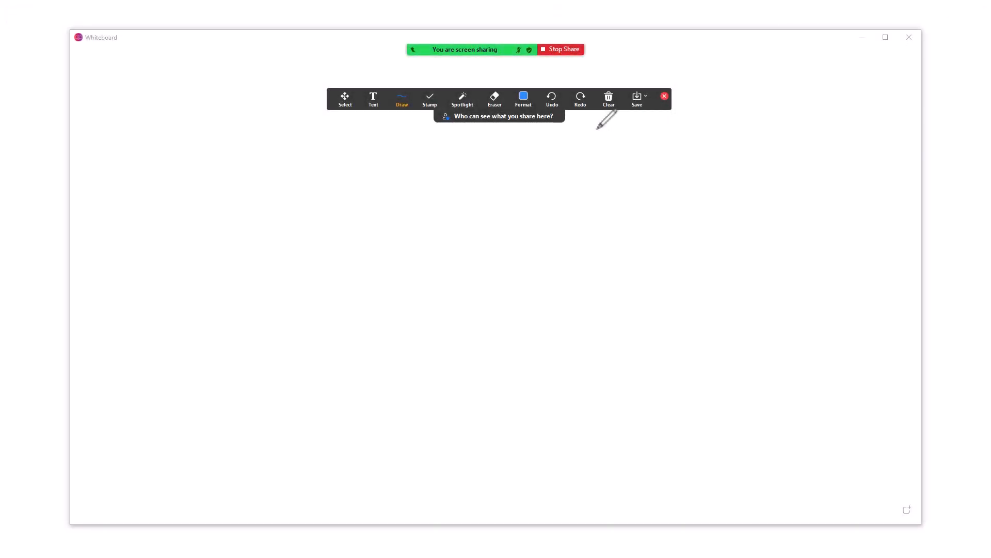
# Annotate the whiteboard with check mark and arrow stamps, a handwritten and a typed "yes", and a large arrow, and view the clearing and saving options.
pyautogui.click(428, 102)
pyautogui.click(405, 104)
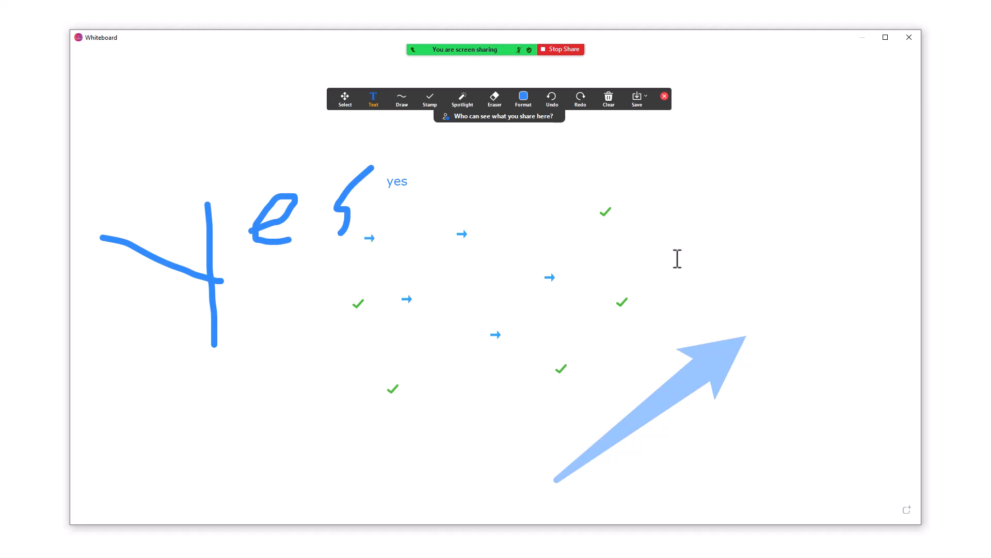
pyautogui.click(609, 100)
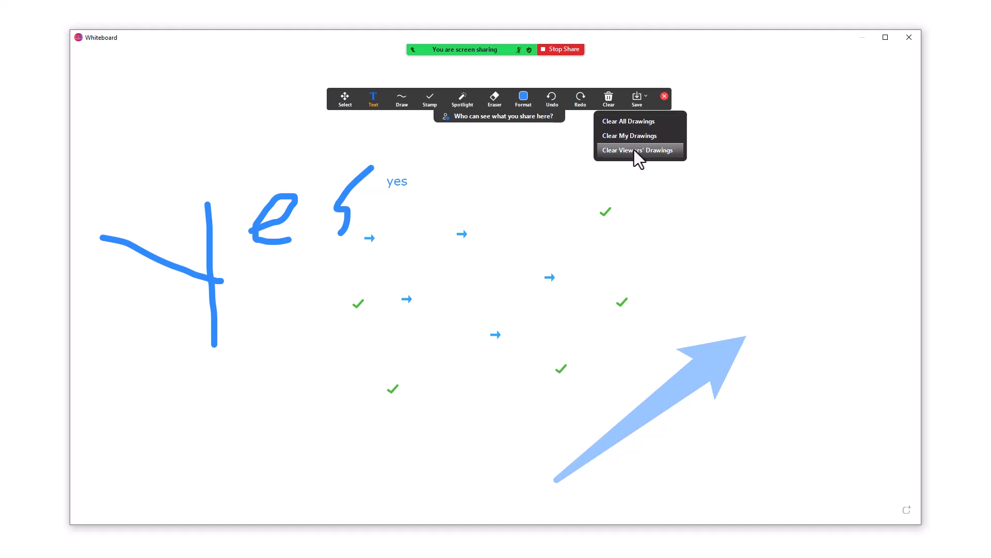
pyautogui.click(636, 101)
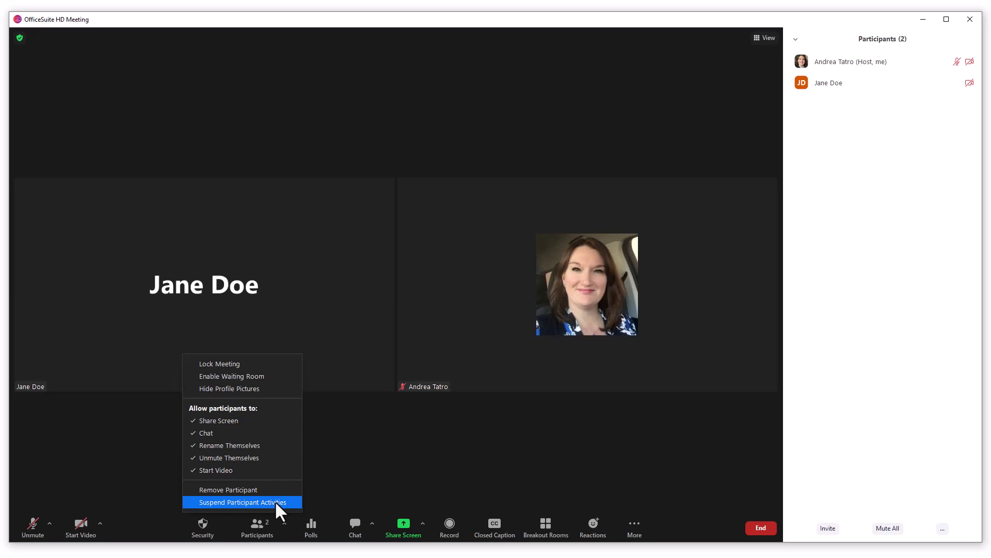
# Dismiss the security options, and set up closed captioning with the host typing the captions.
pyautogui.click(523, 475)
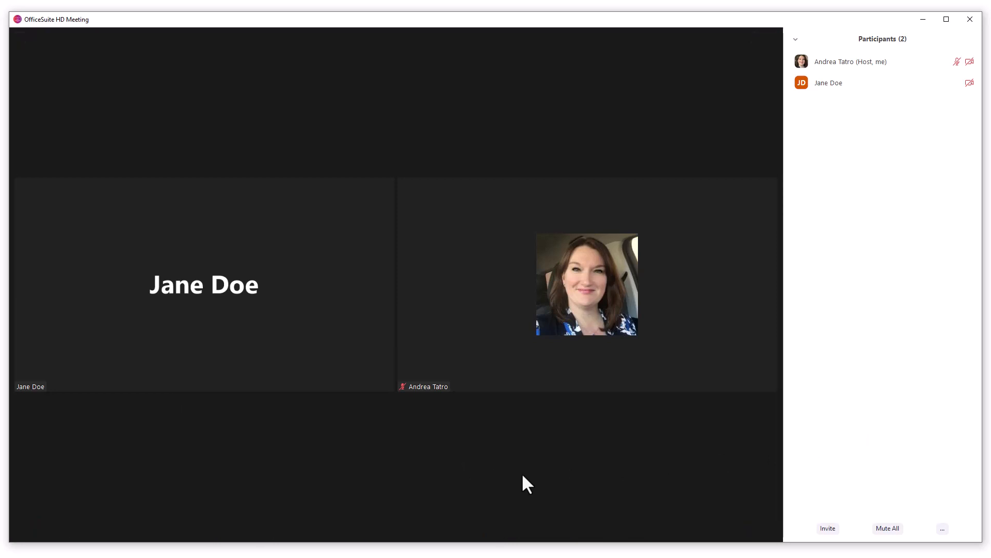
pyautogui.moveTo(494, 500)
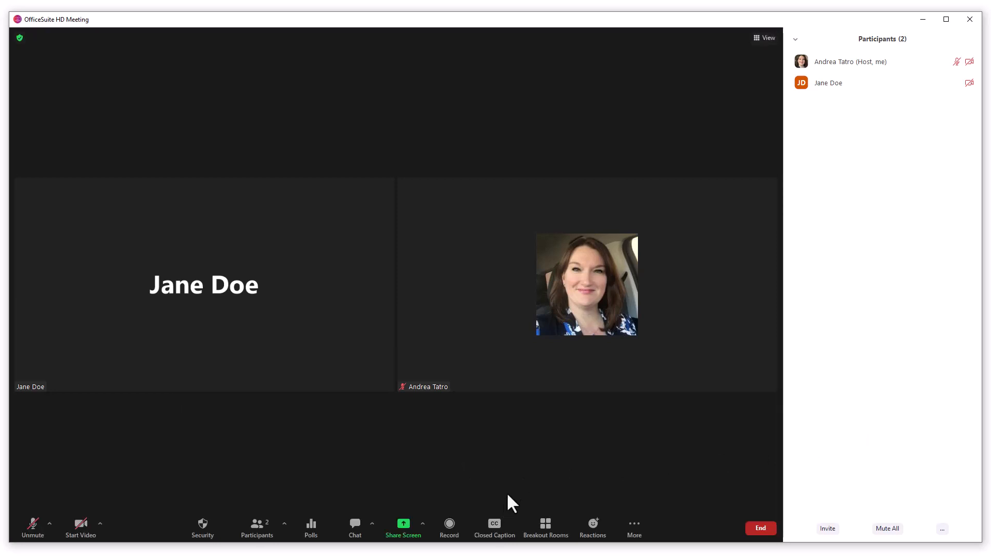
pyautogui.click(498, 527)
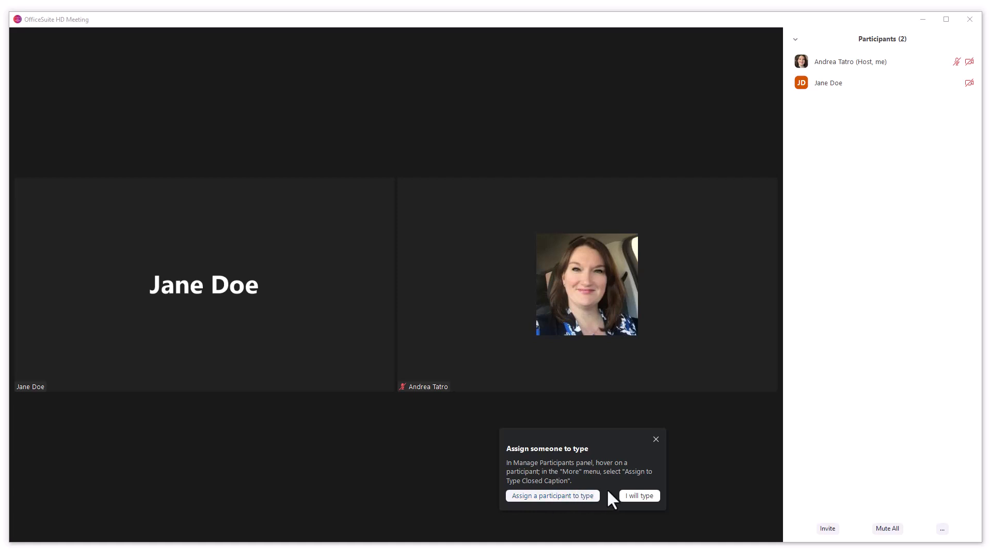
pyautogui.click(632, 494)
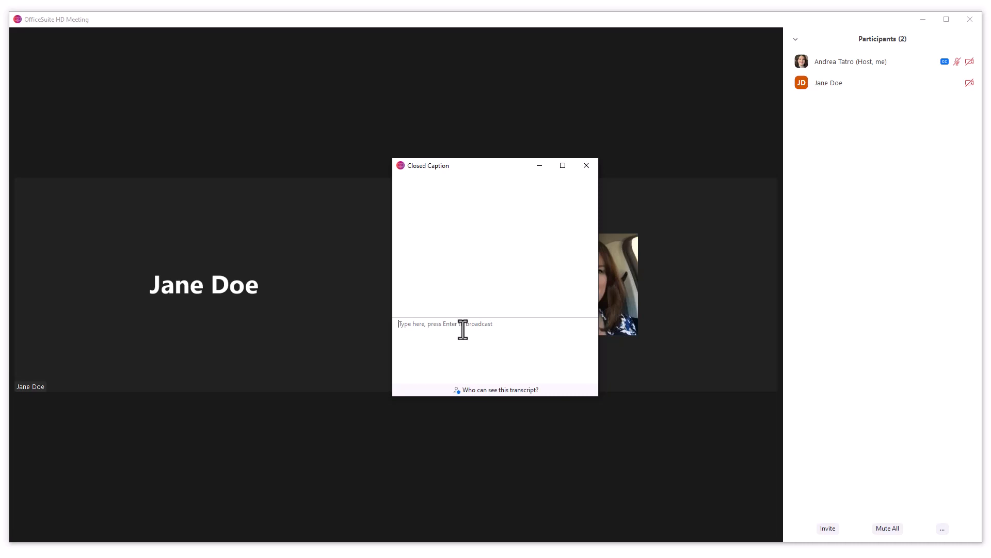
# Broadcast the closed captions "thank you for joining" and "we will start the meeting soon" to the meeting.
pyautogui.write('thank you for joining')
pyautogui.press('Return')
pyautogui.write('we will start the meeting soon')
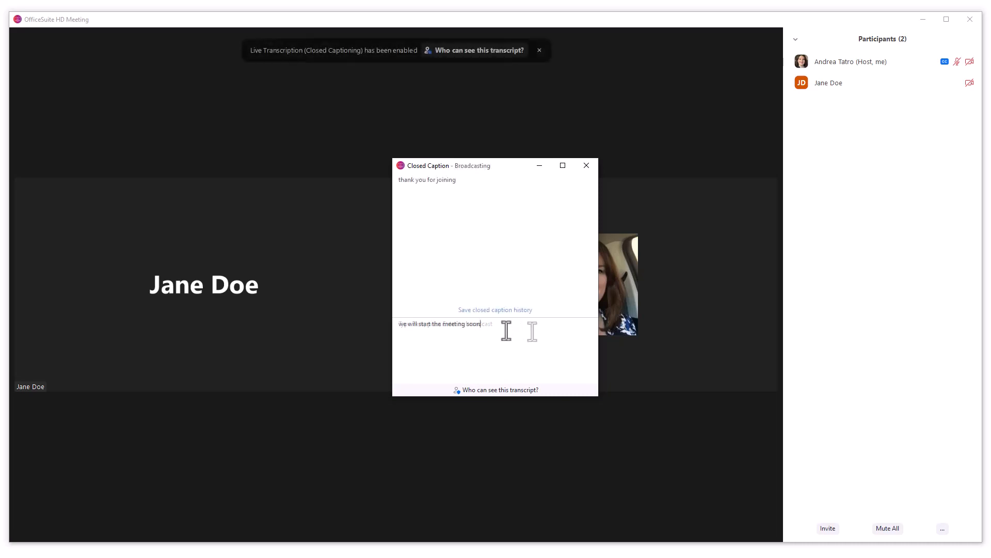
pyautogui.press('Return')
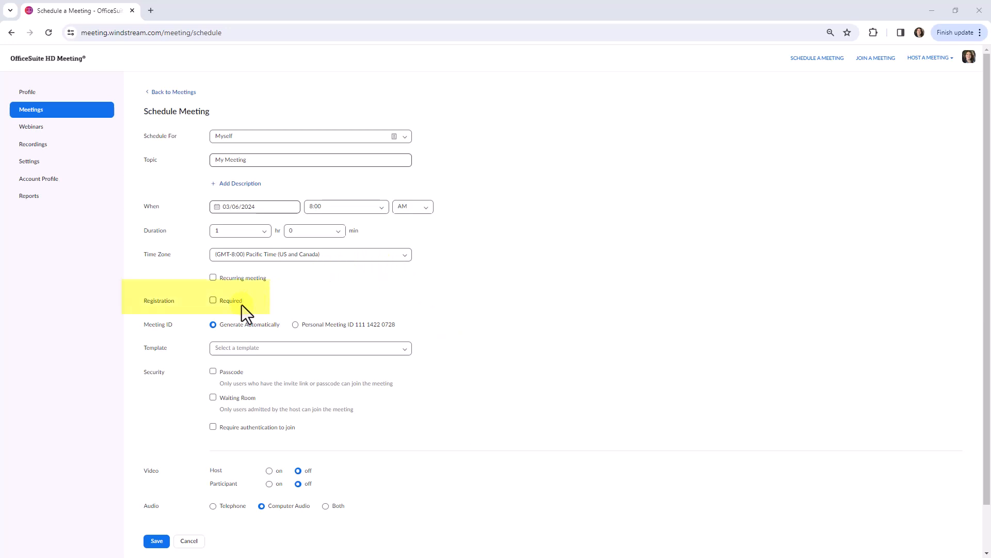
# Save the scheduled meeting with registration required, and copy the Product Demo meeting invitation.
pyautogui.click(213, 301)
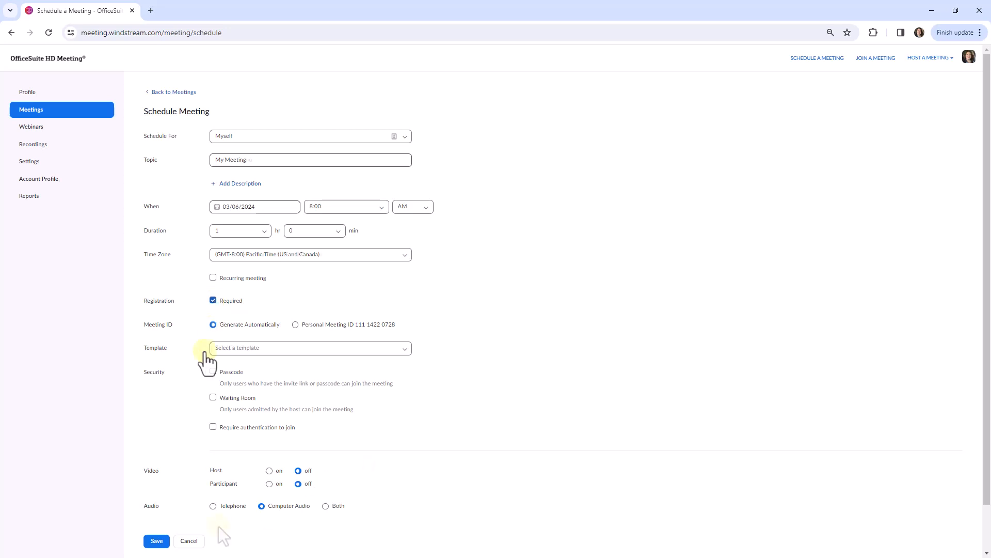
pyautogui.click(157, 542)
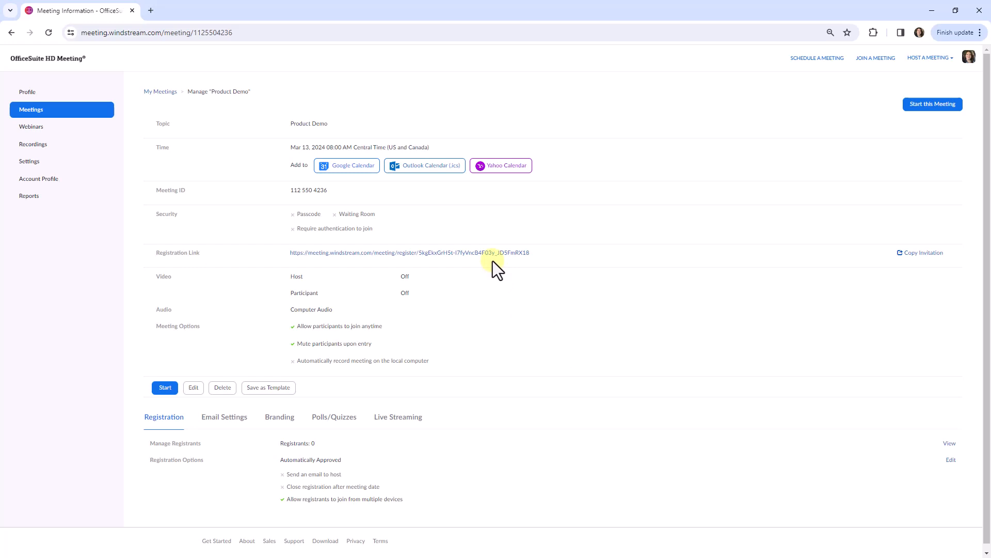
pyautogui.click(915, 252)
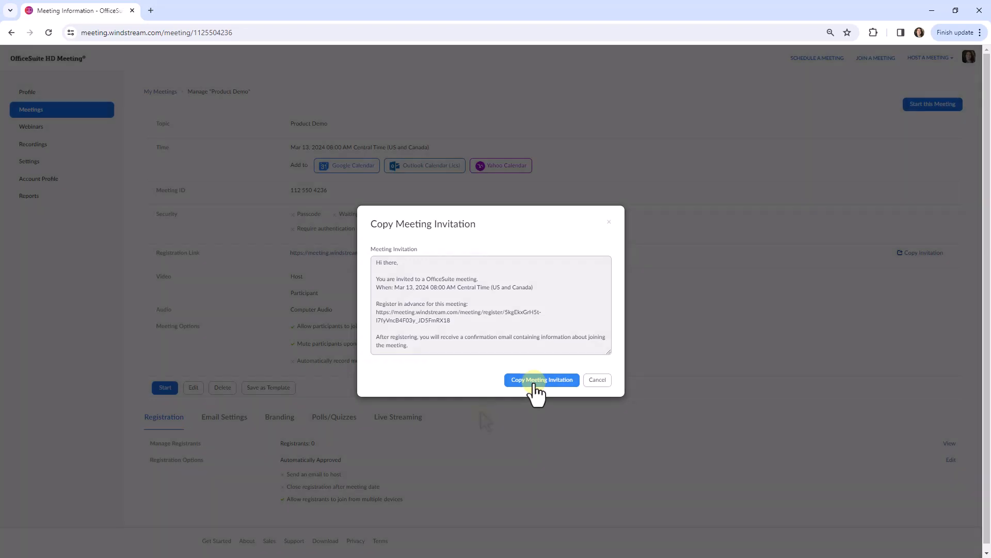
pyautogui.click(535, 385)
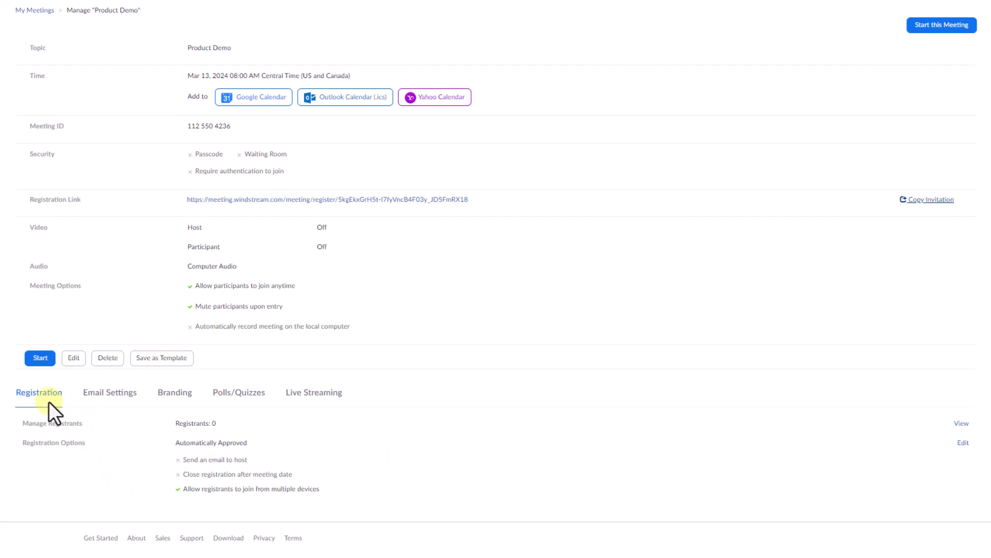
# Review the Product Demo meeting's registration approval options, registration fields and custom questions, and save the registration settings.
pyautogui.click(963, 445)
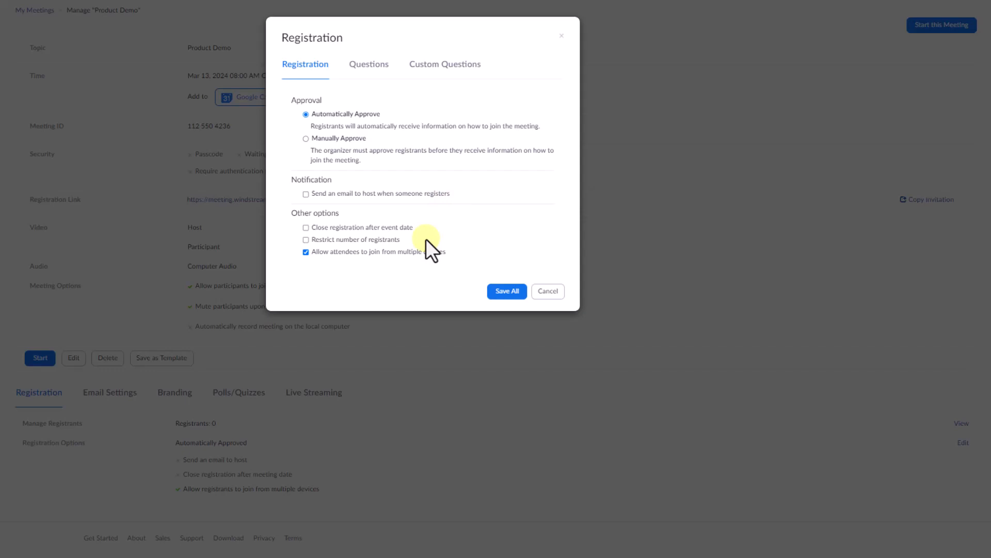
pyautogui.click(369, 78)
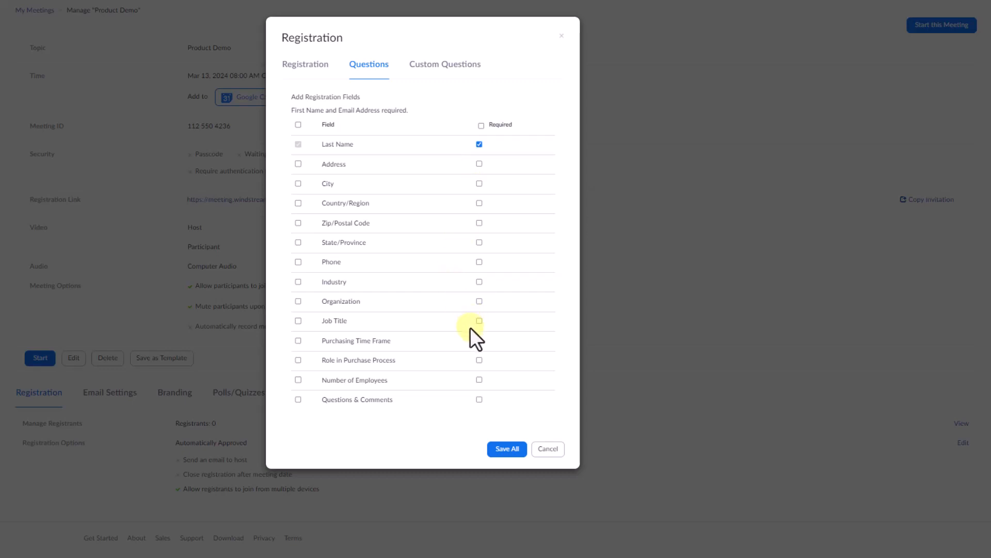
pyautogui.click(458, 83)
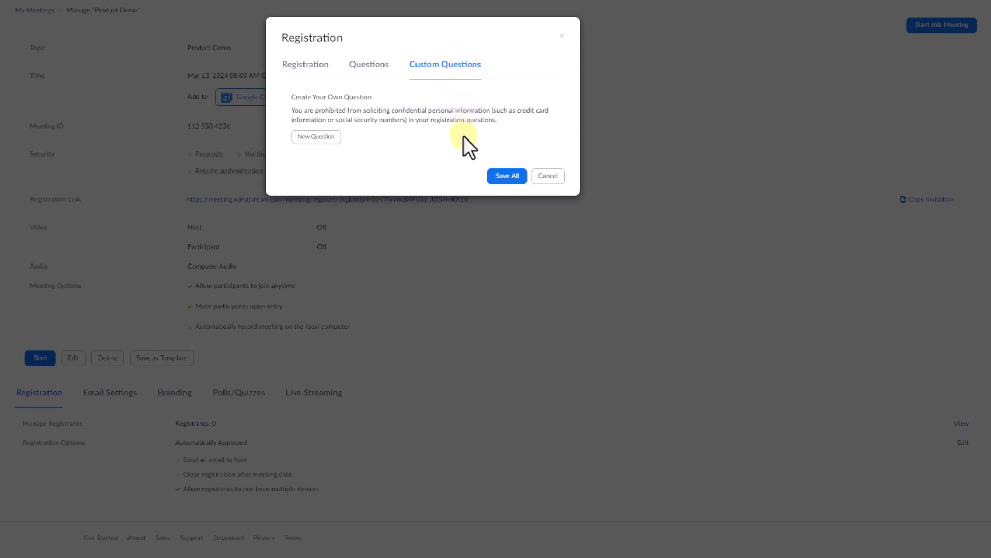
pyautogui.click(508, 177)
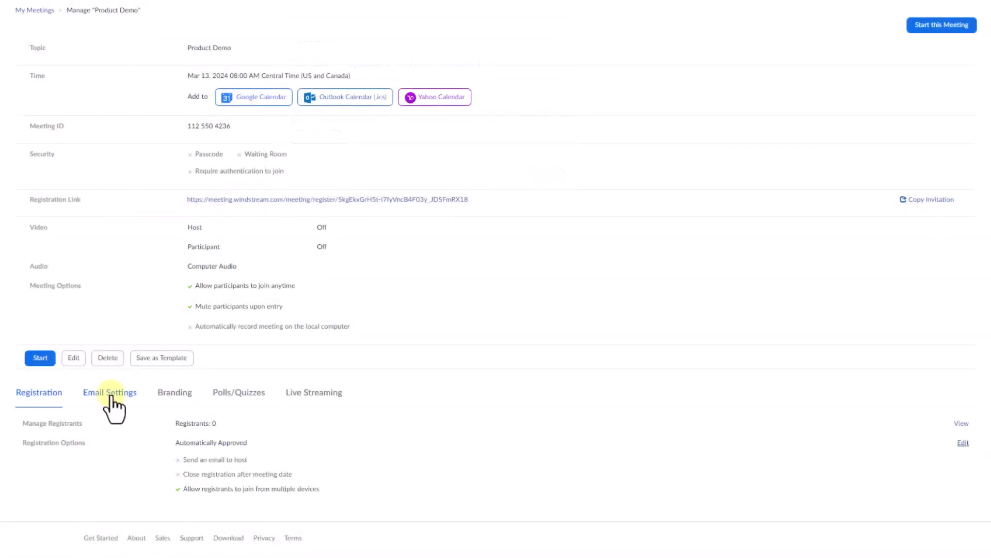
# Examine the meeting's email settings, branding options and polls/quizzes section.
pyautogui.click(114, 395)
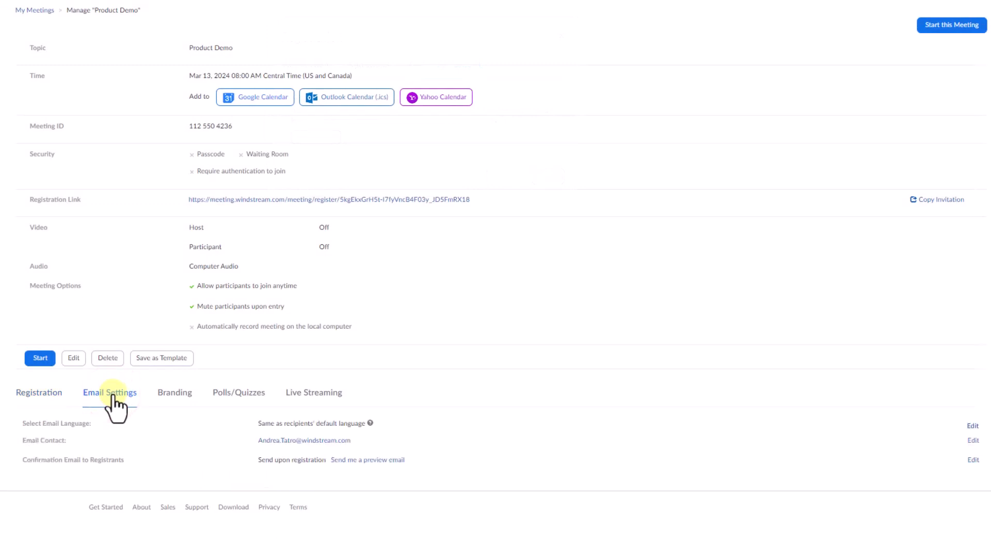
pyautogui.click(168, 398)
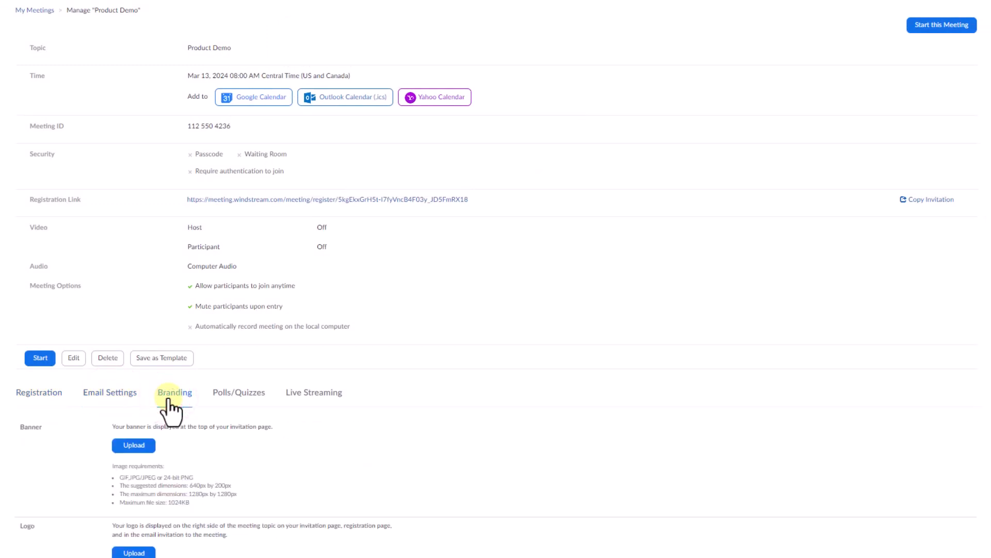
pyautogui.click(243, 399)
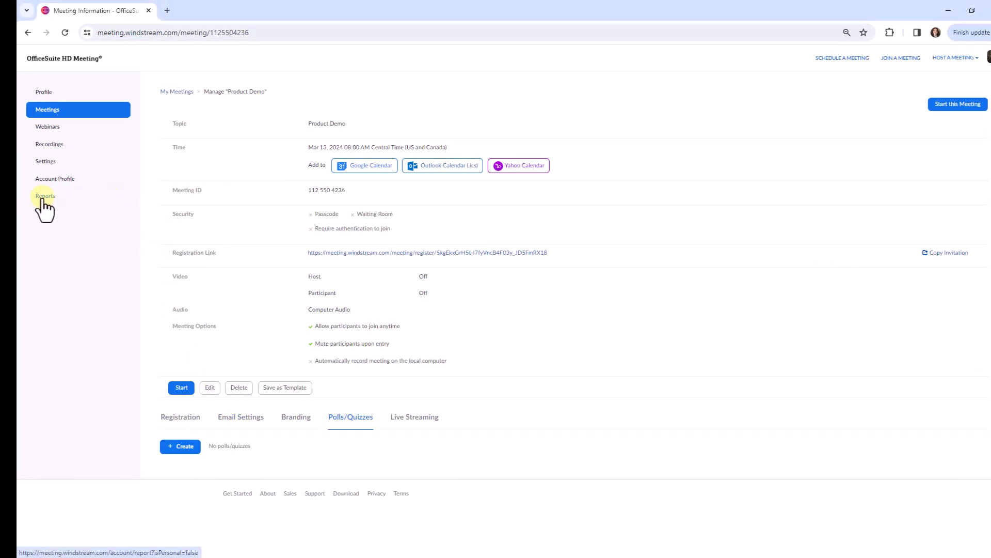
# View the usage report's participant details for the first listed meeting, with meeting data included for export and unique users shown.
pyautogui.click(44, 198)
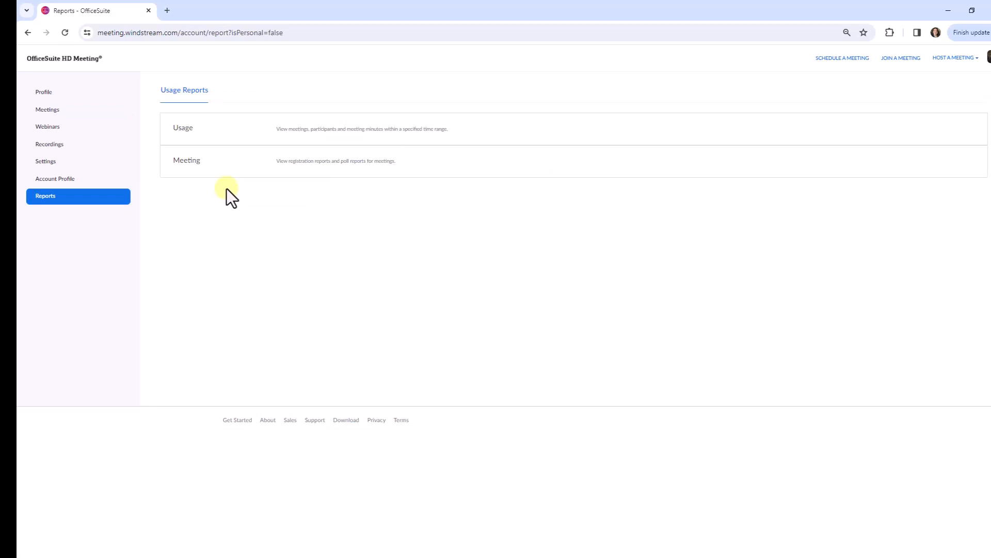
pyautogui.click(283, 136)
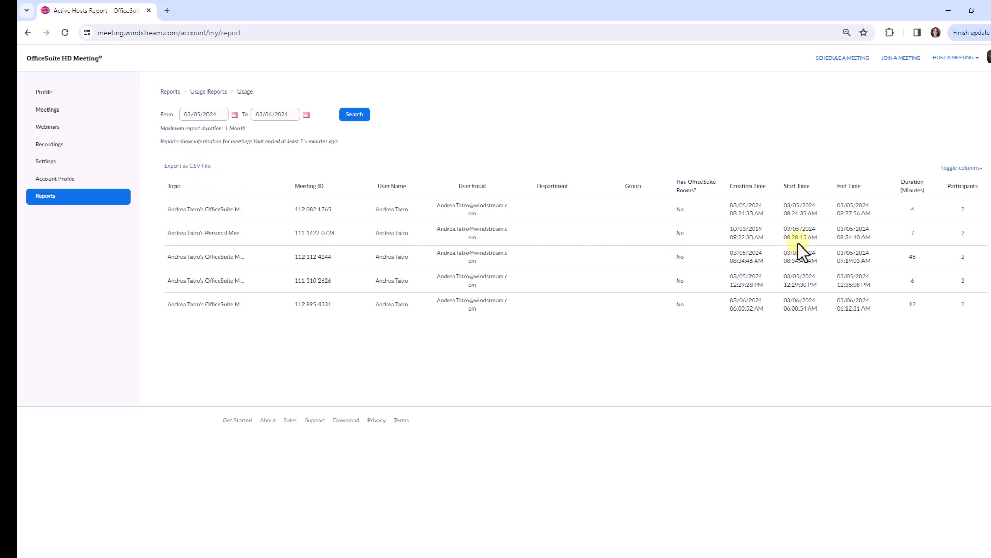
pyautogui.click(962, 209)
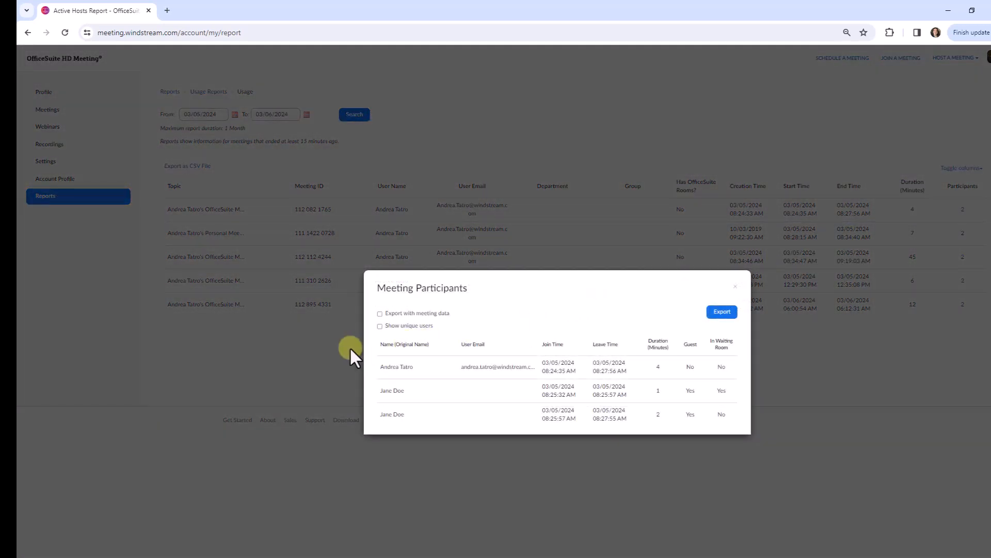
pyautogui.click(380, 313)
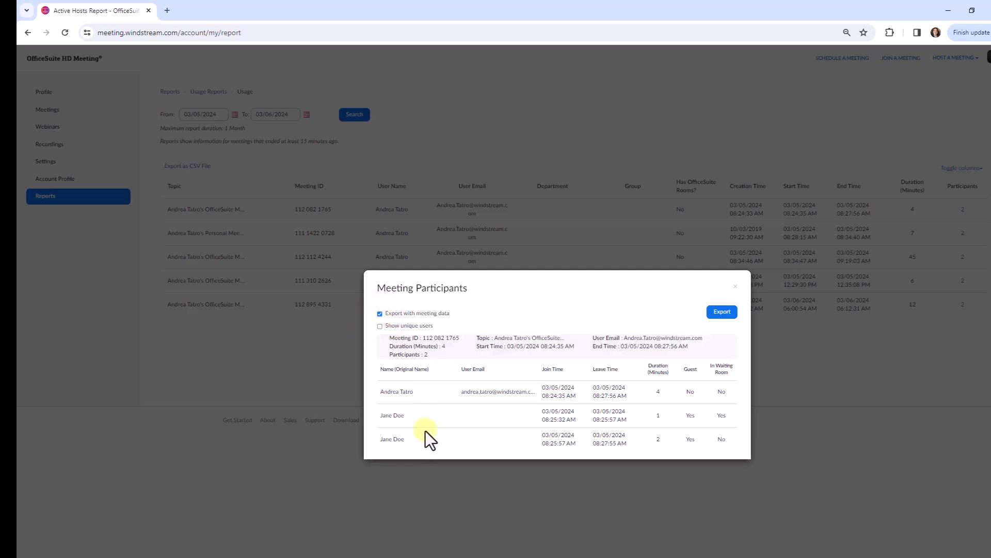
pyautogui.click(380, 328)
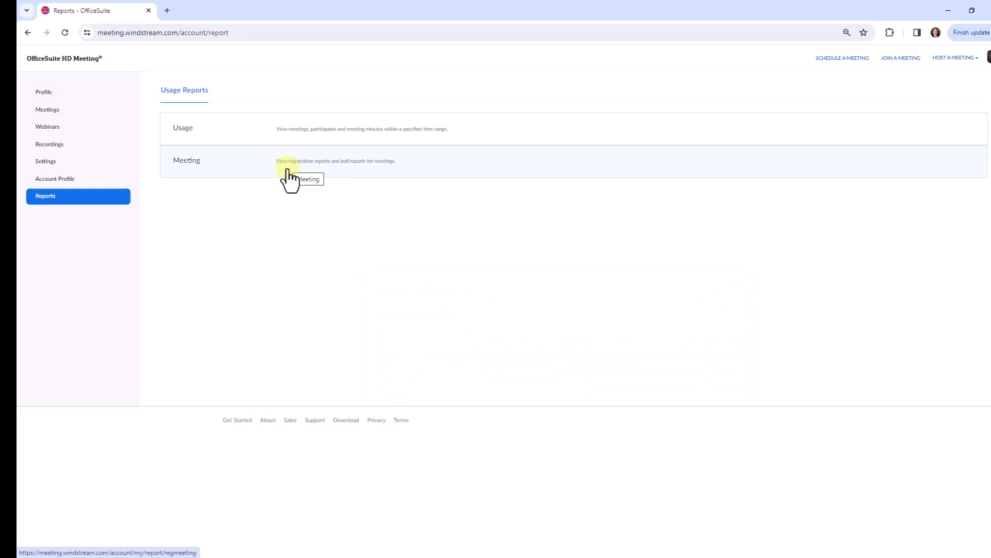
# Generate a registration report of all registrants for New Product Training, searching meetings from 03/05/2024 to 03/08/2024.
pyautogui.click(288, 176)
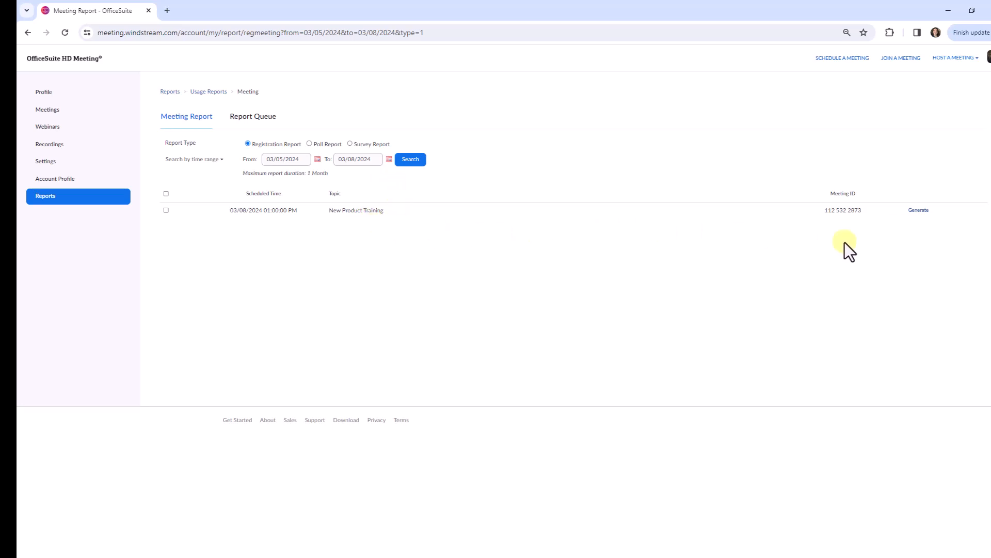
pyautogui.click(917, 212)
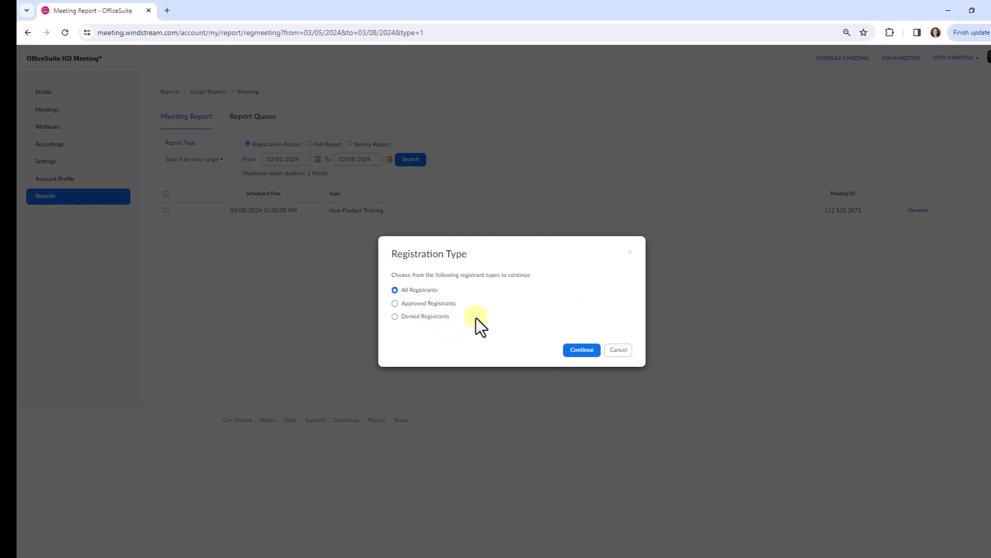
pyautogui.click(582, 351)
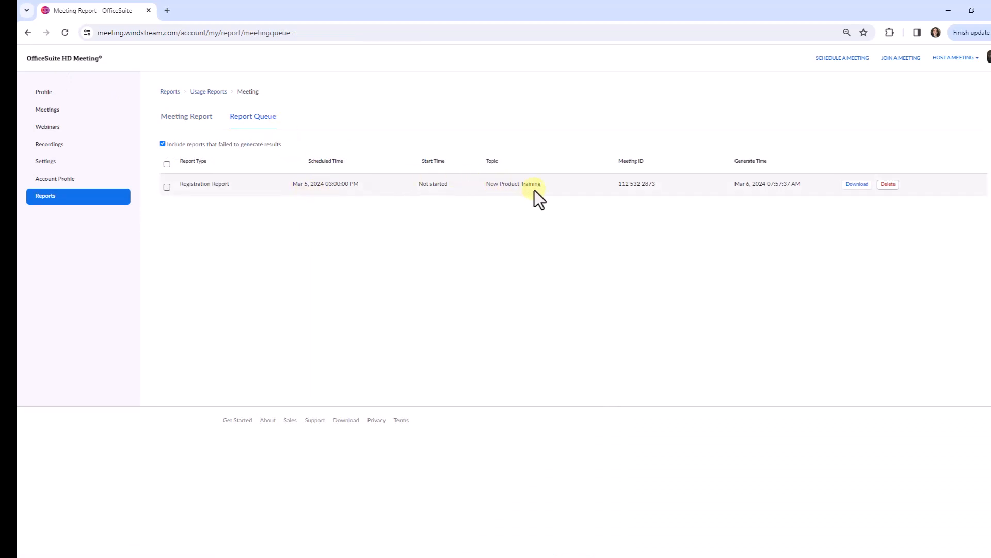
# Download the New Product Training registration report and open the CSV file in Excel.
pyautogui.click(858, 186)
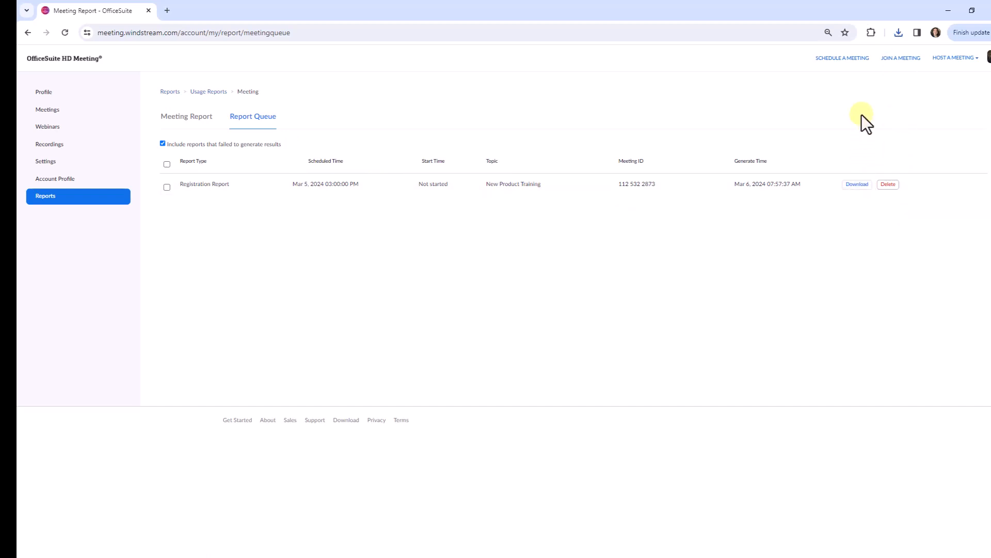
pyautogui.click(898, 34)
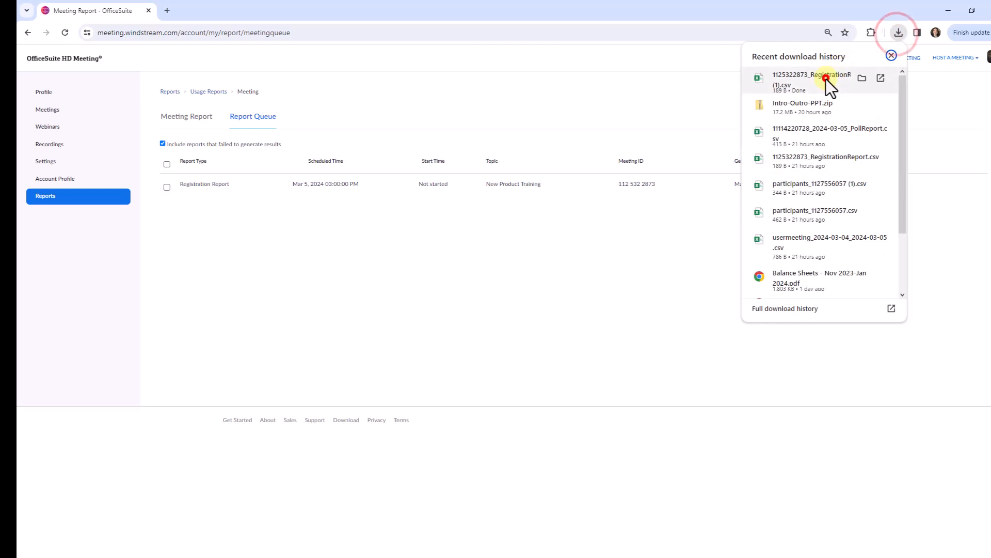
pyautogui.click(826, 79)
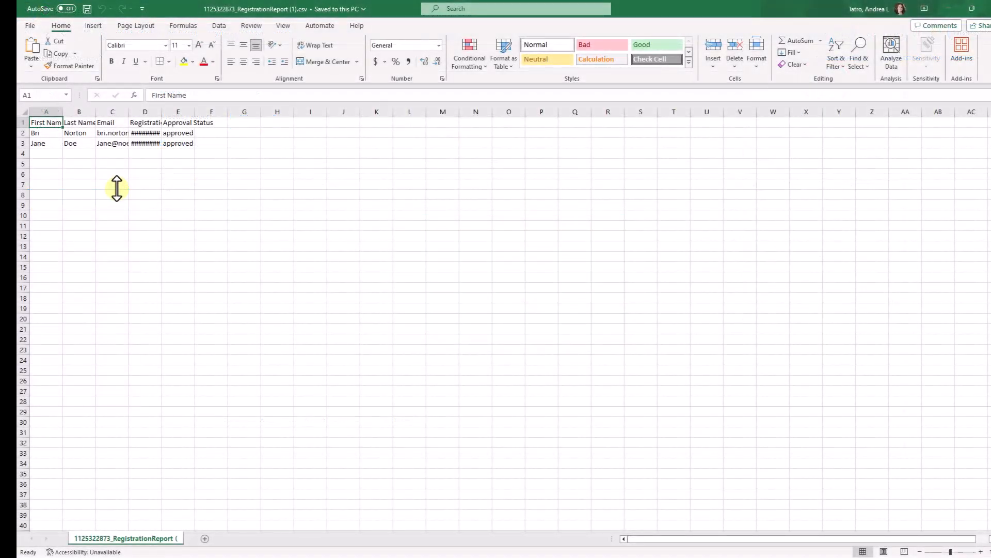
# Widen the Email column and the registration column beside it to fit their contents.
pyautogui.doubleClick(129, 112)
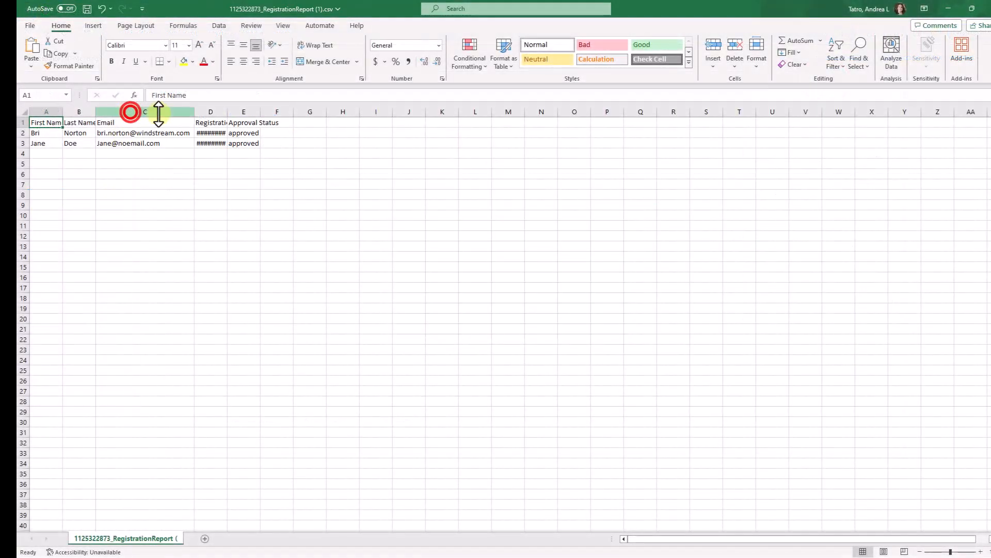
pyautogui.moveTo(227, 112); pyautogui.dragTo(227, 111)
pyautogui.doubleClick(228, 112)
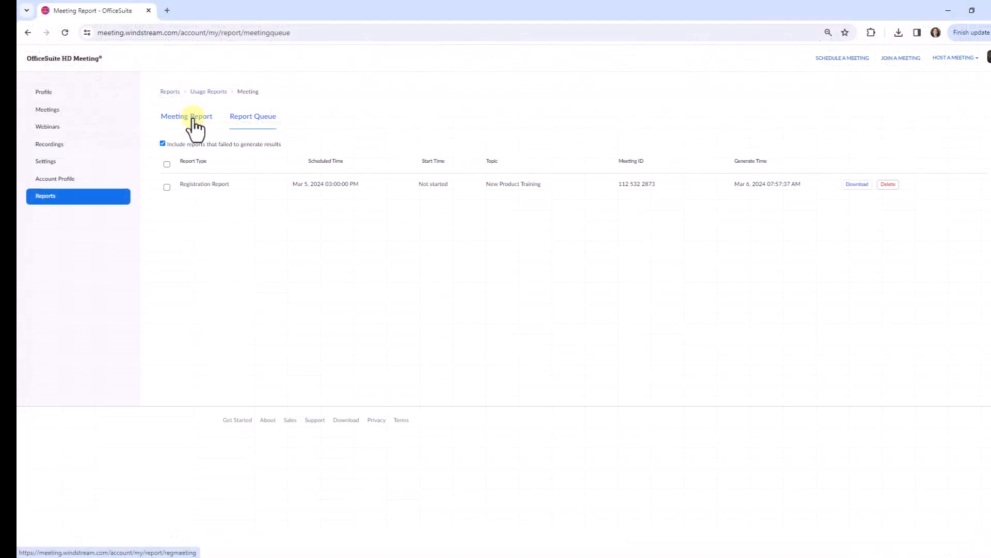
# Switch back to the browser and search the meeting reports for poll reports from 03/05/2024 to 03/06/2024.
pyautogui.click(192, 119)
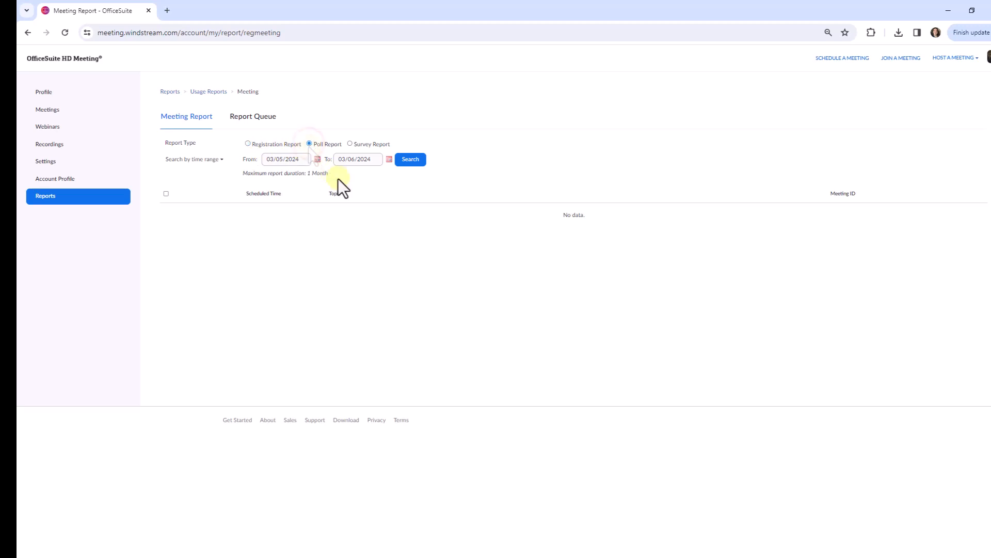
pyautogui.click(412, 161)
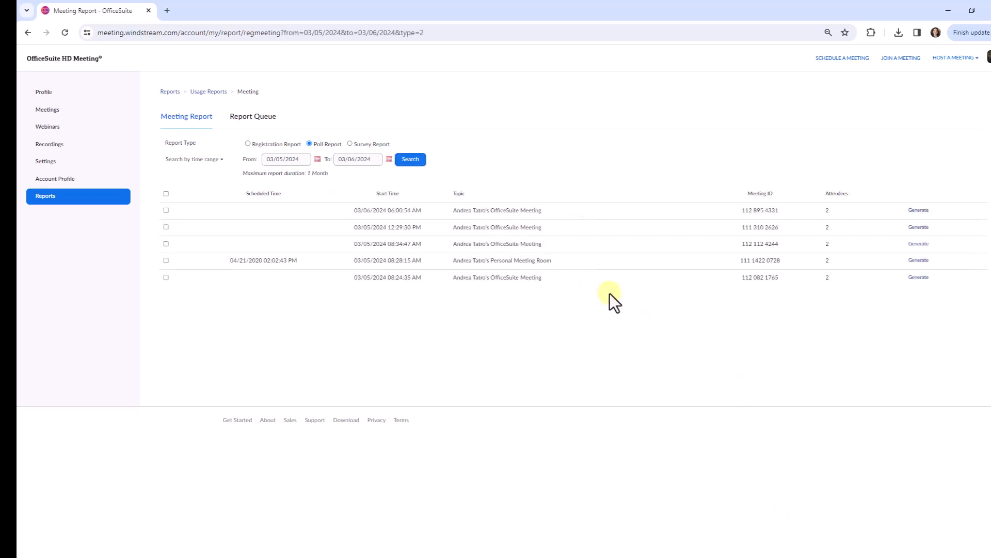